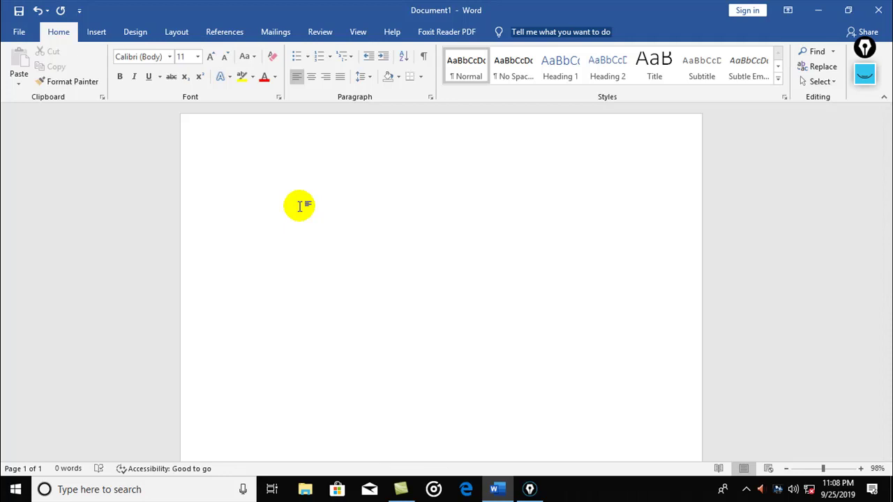
Generate ten paragraphs of sample text with =rand(10,10) and scroll through the three pages
type("=rand(10,10)")
key("Return")
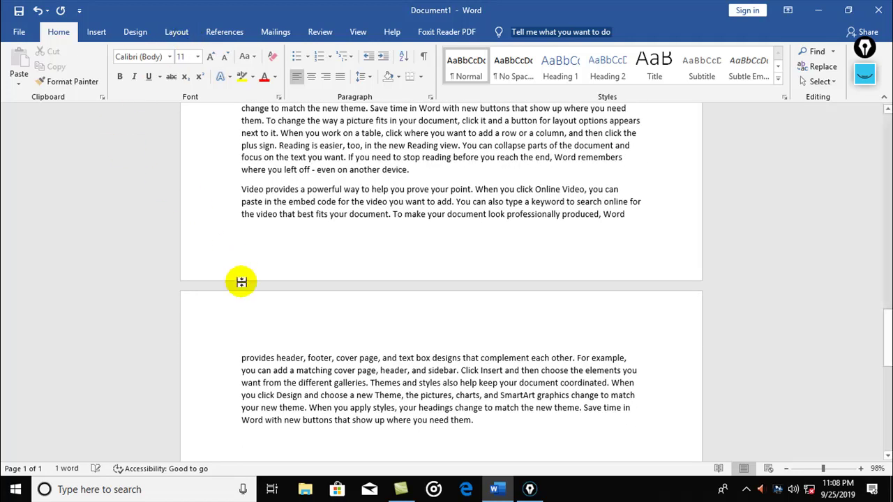
scroll(288, 383, "up", 15)
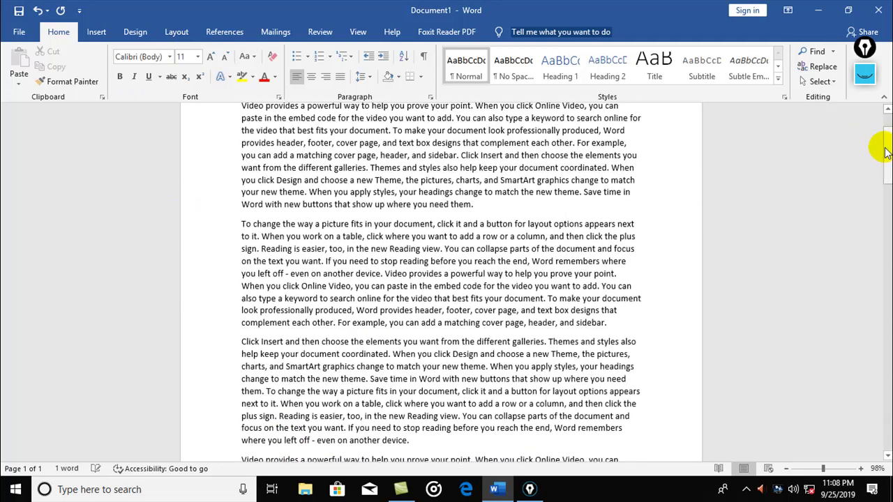
left_click_drag(887, 155, 888, 137)
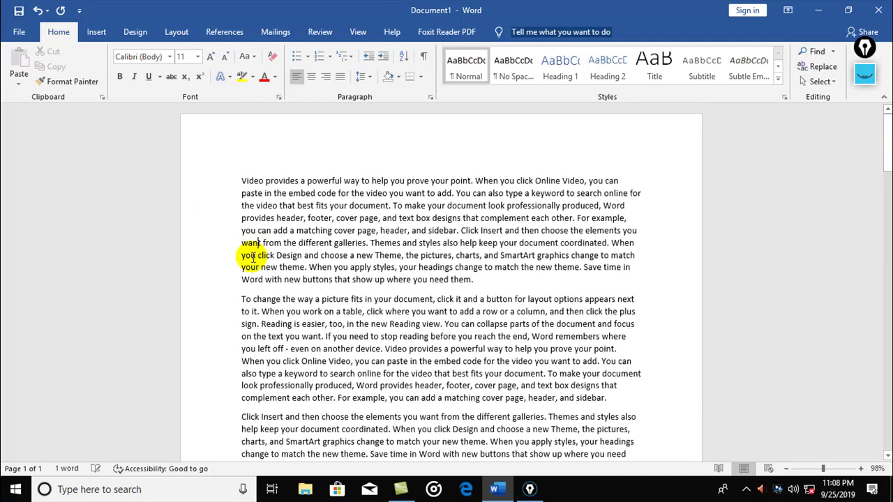
scroll(279, 279, "down", 2)
scroll(352, 322, "down", 3)
scroll(352, 323, "down", 8)
scroll(353, 324, "down", 8)
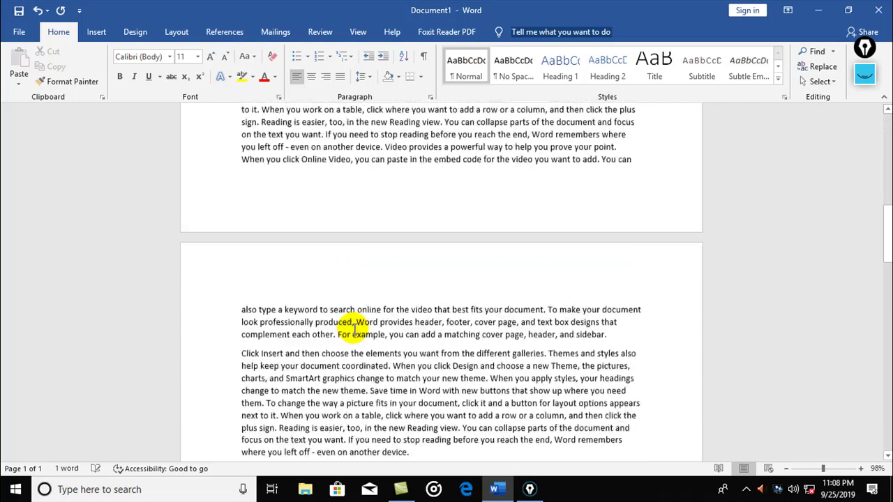
scroll(354, 326, "down", 8)
scroll(356, 328, "down", 8)
scroll(355, 327, "down", 8)
scroll(354, 328, "down", 4)
scroll(355, 328, "up", 6)
scroll(355, 332, "up", 5)
scroll(354, 330, "down", 3)
scroll(352, 328, "up", 2)
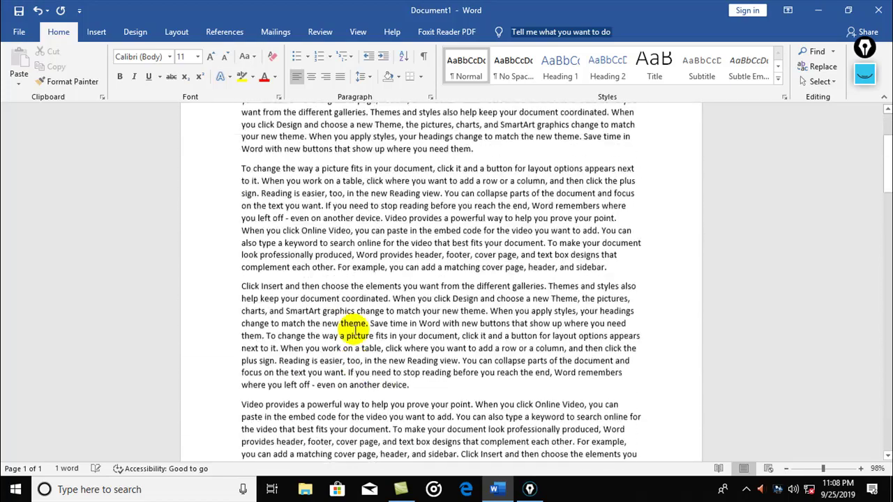
scroll(352, 326, "up", 4)
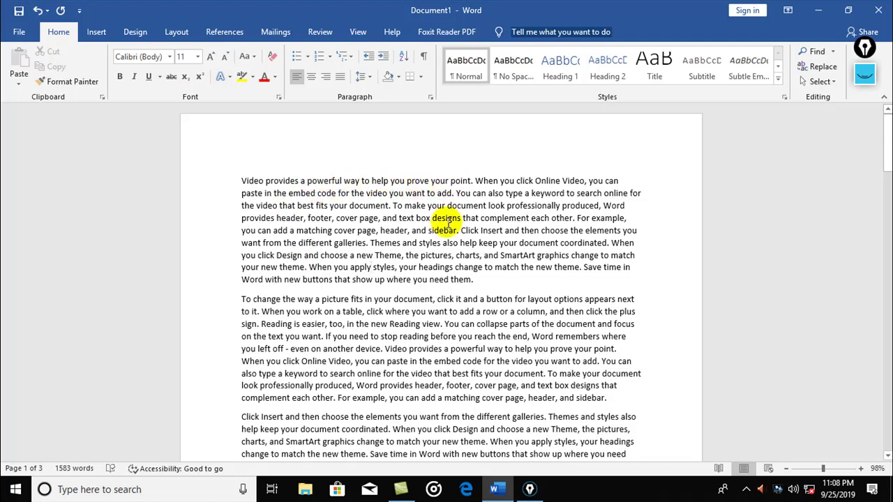
scroll(444, 314, "down", 2)
scroll(445, 317, "down", 3)
scroll(458, 319, "down", 2)
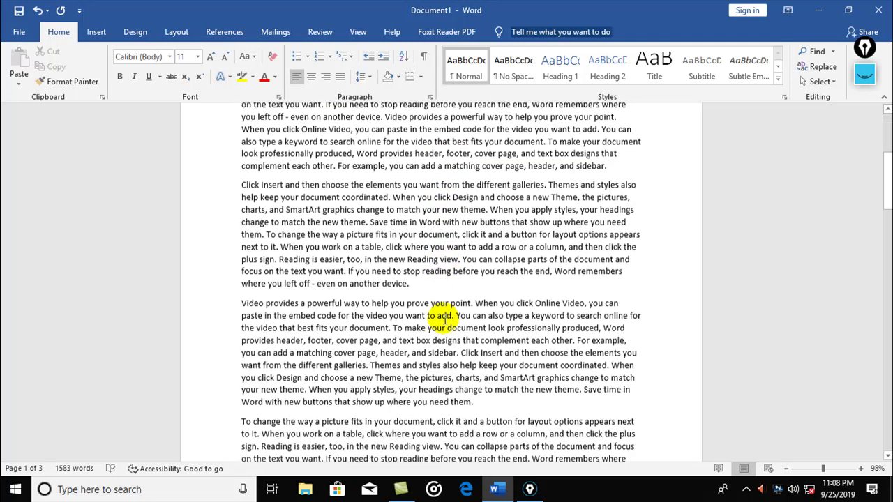
scroll(498, 314, "down", 1)
scroll(349, 342, "up", 4)
scroll(349, 341, "up", 4)
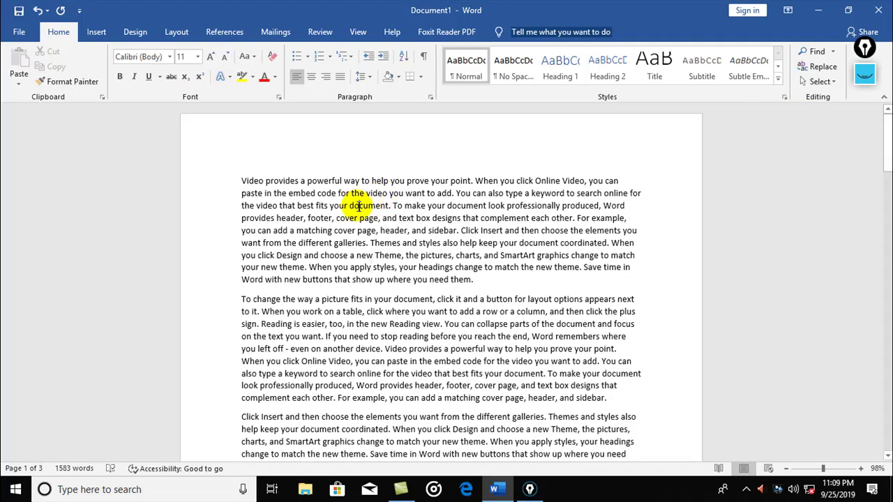
Open the Navigation pane with Ctrl+F, close it, and reopen it for searching
key("ctrl+f")
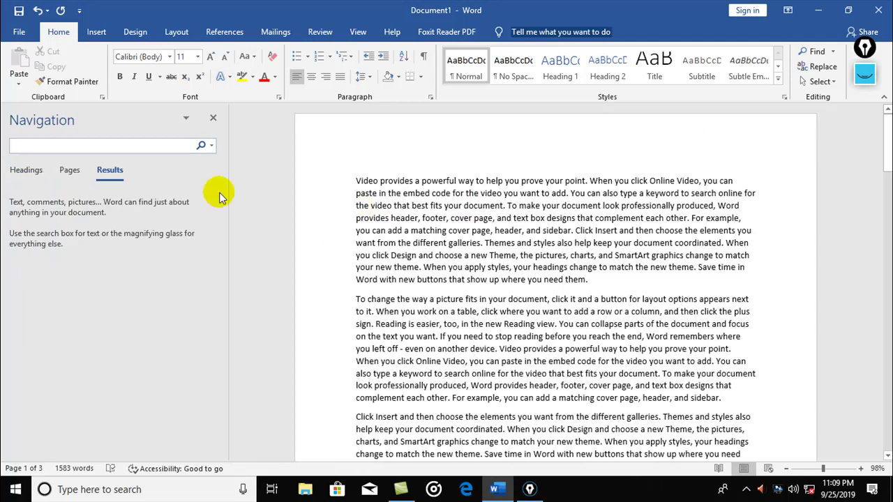
left_click(213, 118)
key("ctrl+f")
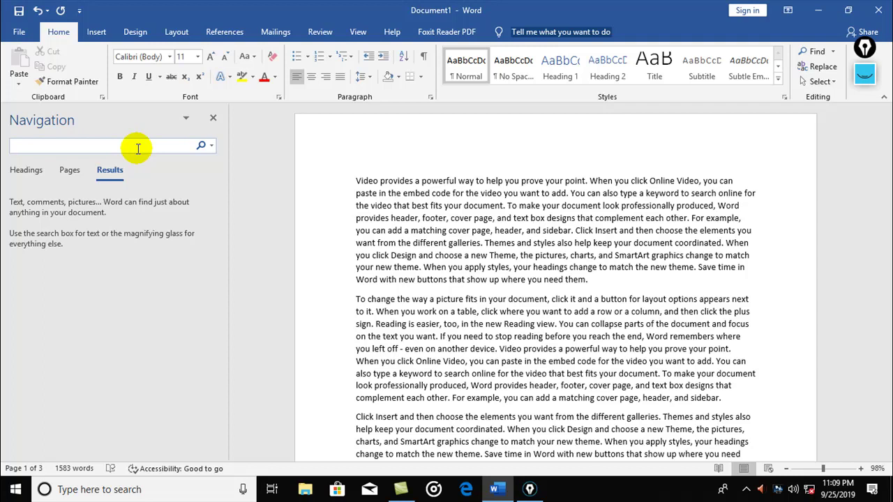
Search the document for 'collapse' and review its 6 highlighted matches
type("coll")
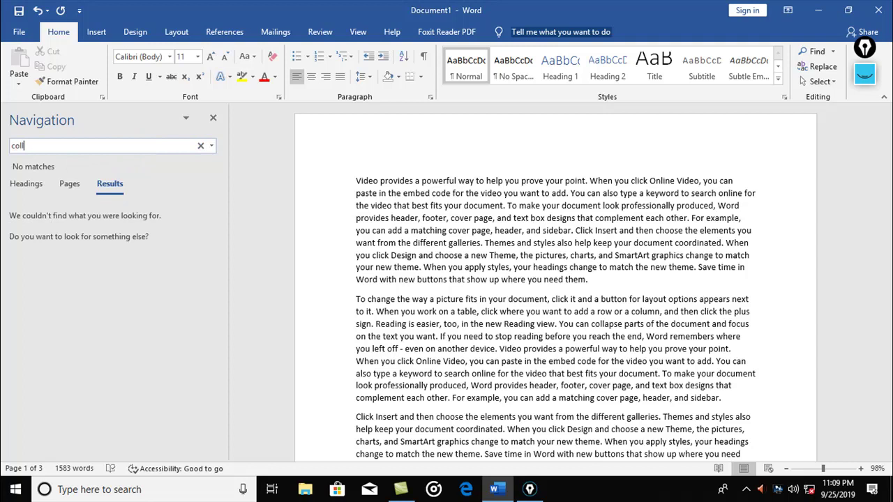
type("apse")
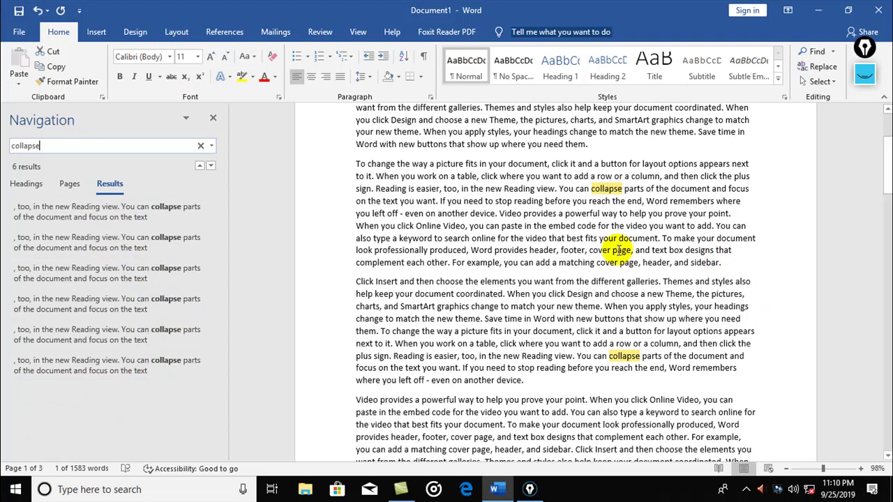
scroll(619, 250, "up", 1)
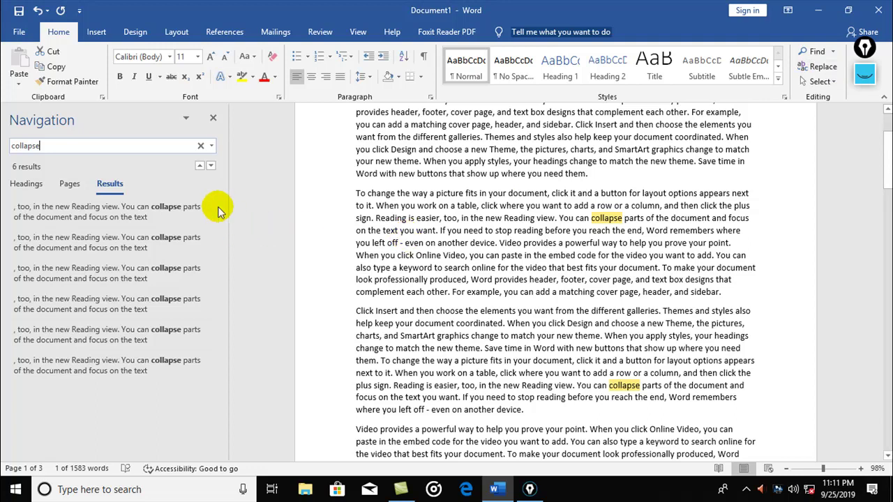
left_click(427, 219)
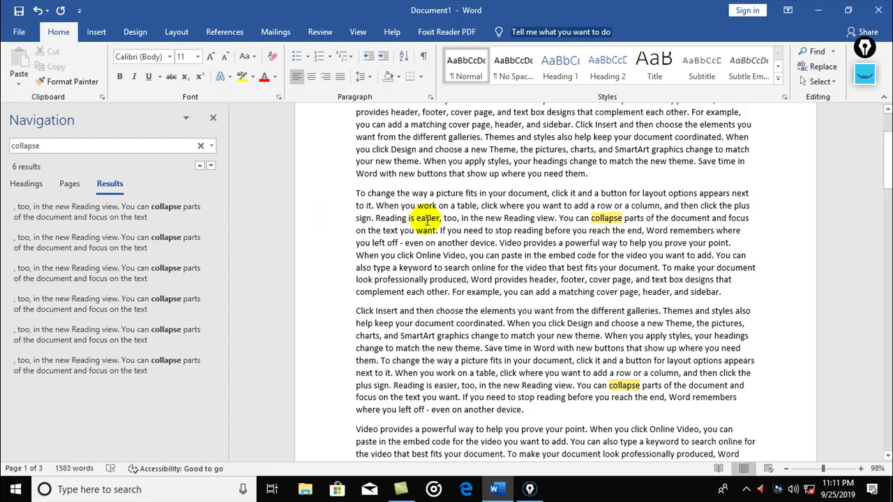
Open Find and Replace for 'collapse' with 'dismandle' as the replacement word
key("ctrl+h")
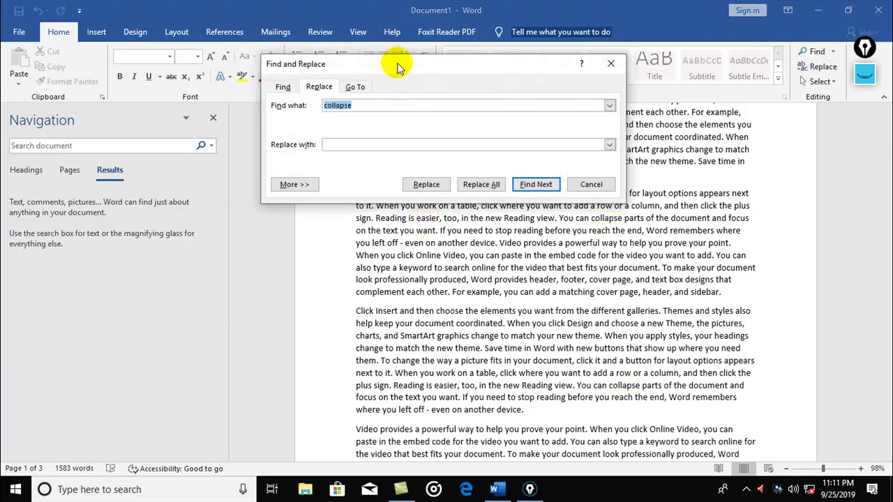
left_click_drag(398, 68, 525, 271)
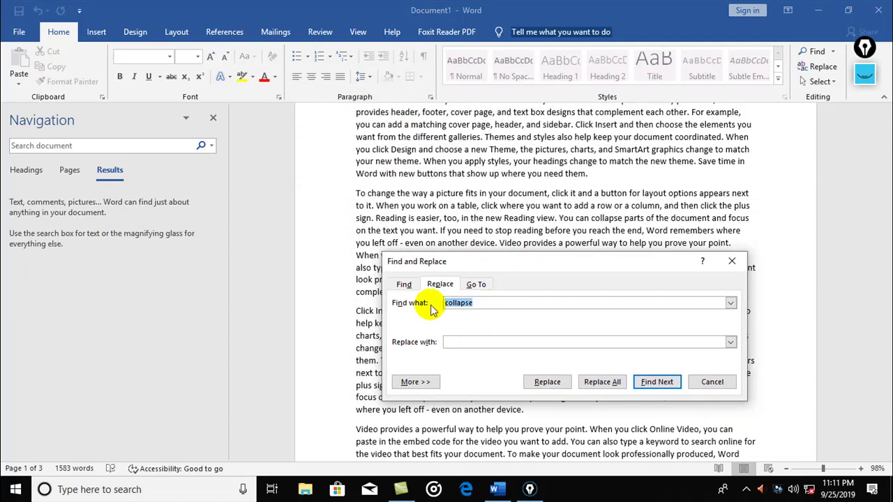
left_click(460, 342)
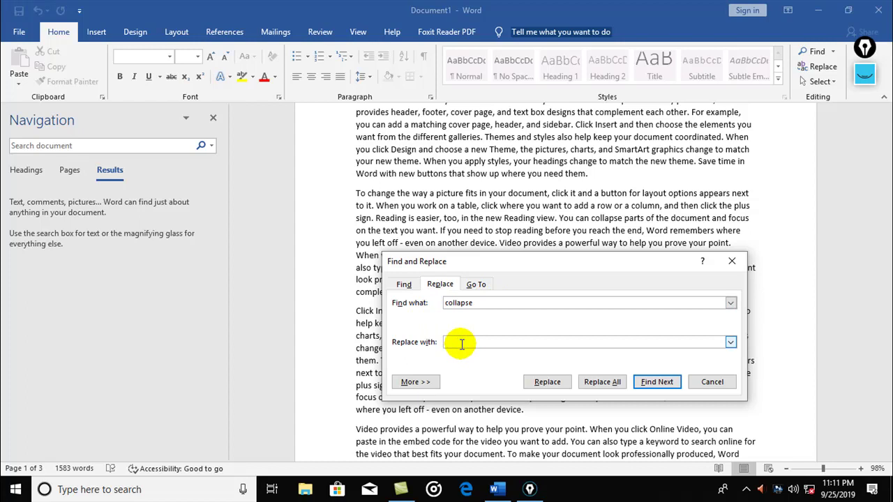
type("dismandle")
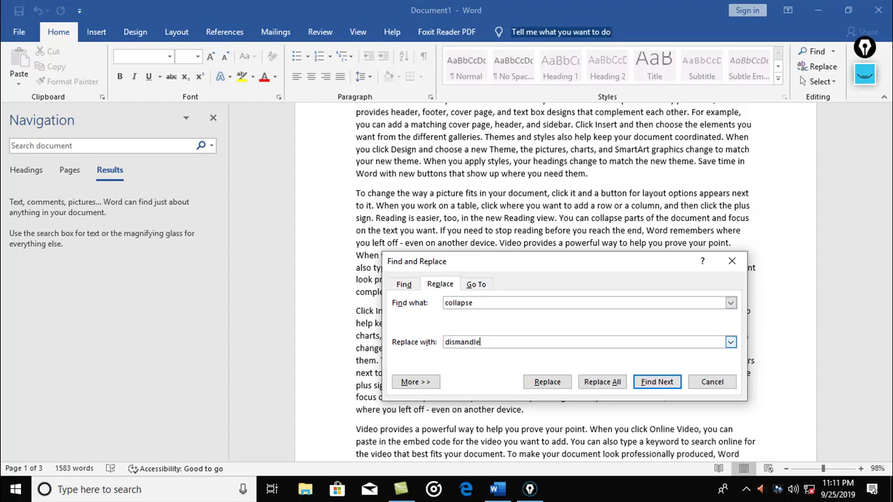
left_click_drag(601, 263, 421, 163)
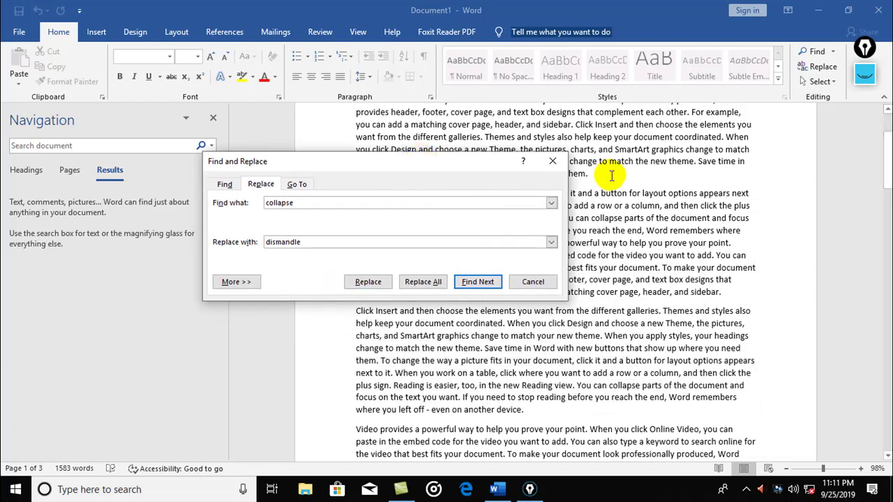
Locate the first 'collapse' with Find Next, then return to the Replace tab
left_click(225, 184)
left_click(670, 229)
scroll(670, 229, "up", 3)
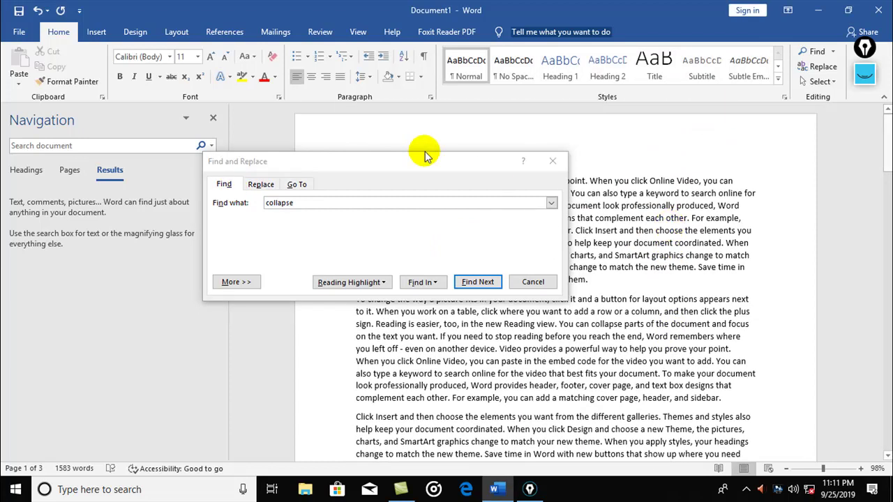
left_click_drag(395, 163, 411, 136)
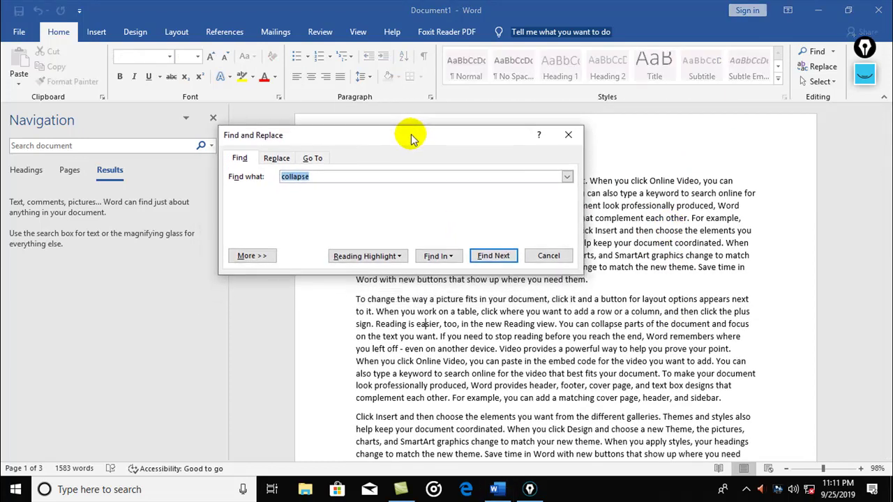
left_click(493, 255)
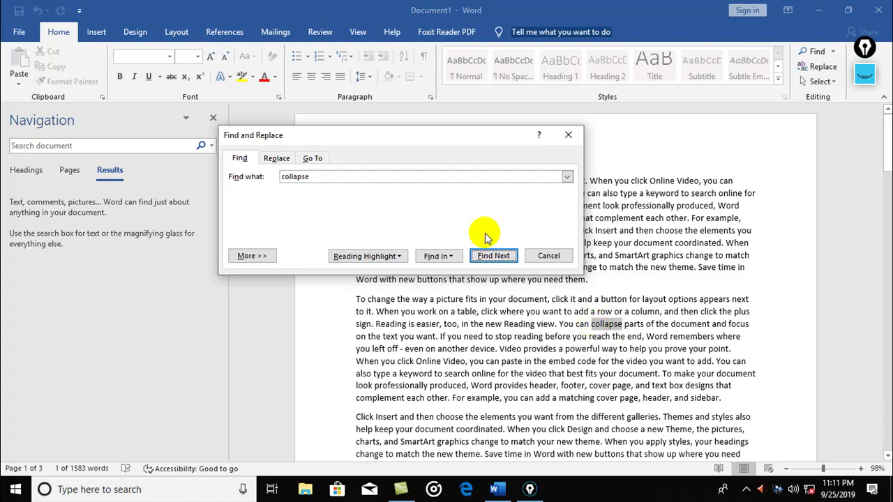
left_click(277, 160)
type("dismandle")
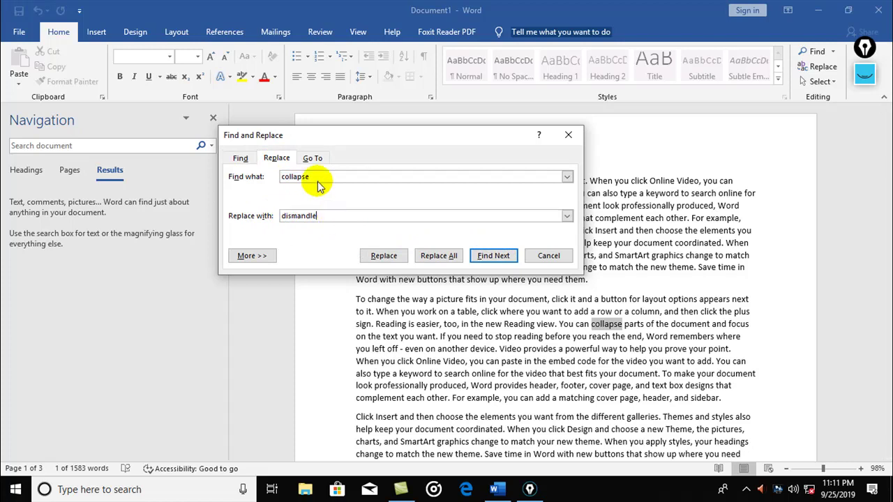
Replace the first found 'collapse' with 'dismandle'
left_click_drag(325, 176, 265, 177)
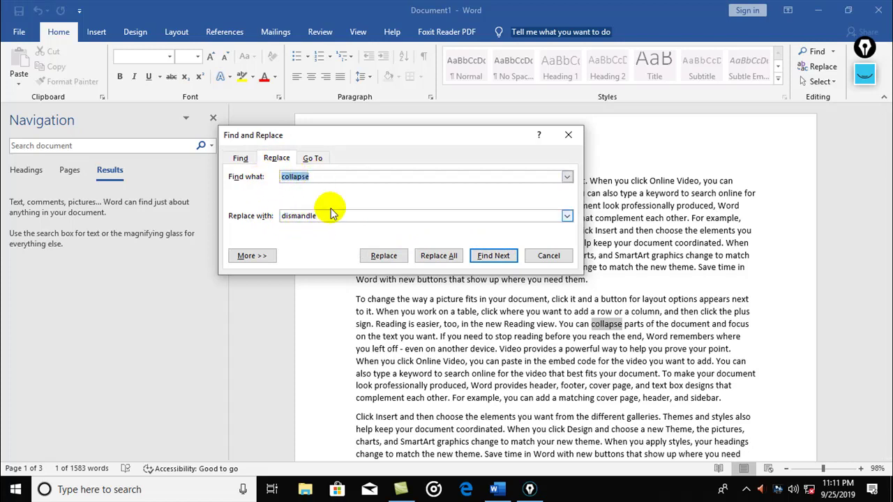
left_click_drag(328, 215, 281, 216)
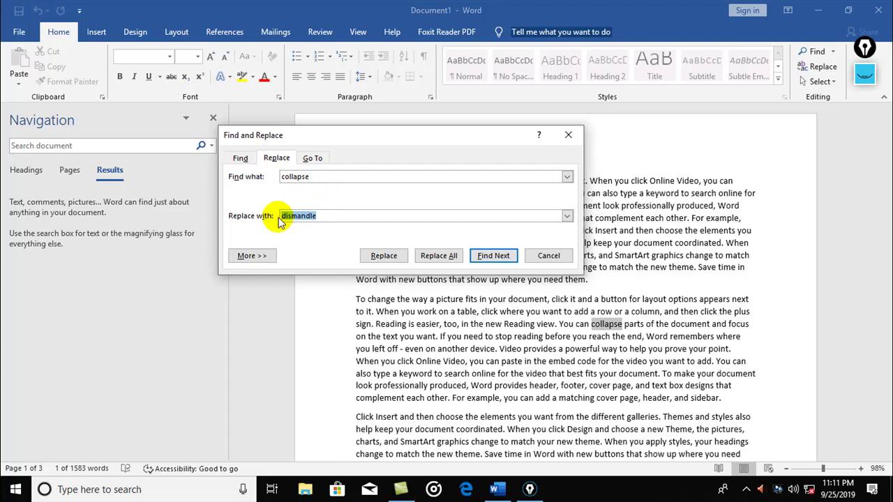
left_click(391, 257)
scroll(719, 209, "up", 5)
scroll(719, 209, "up", 2)
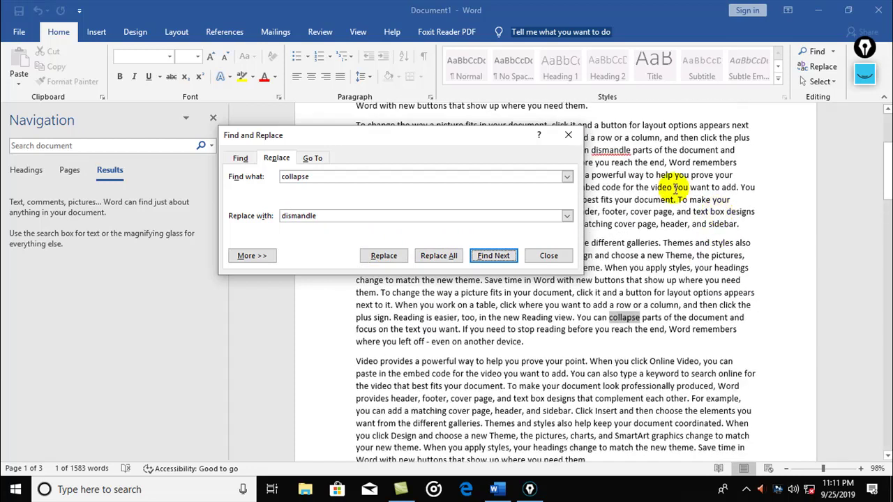
Correct the misspelling to 'dismantle' in the text and in the Replace with box
right_click(600, 150)
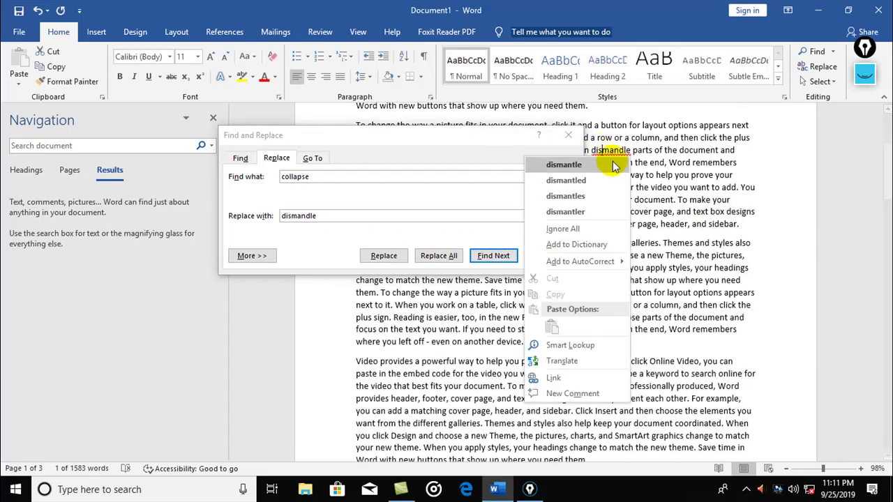
left_click(599, 166)
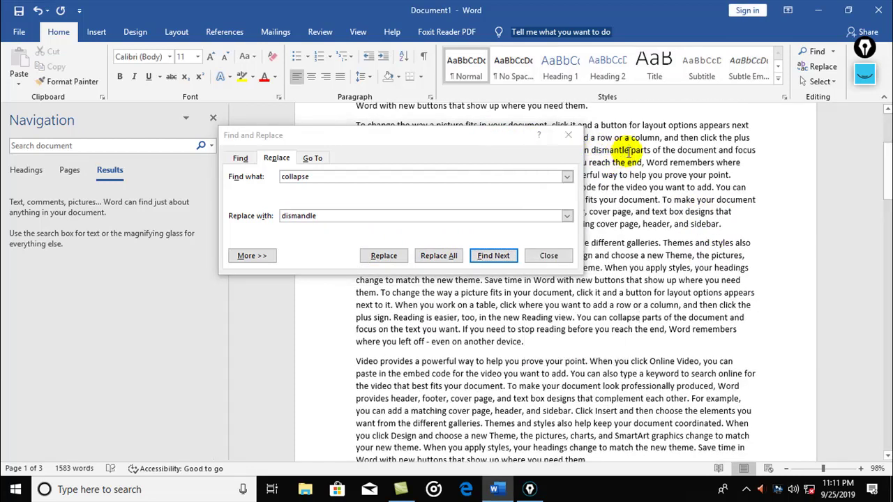
key("ctrl+z")
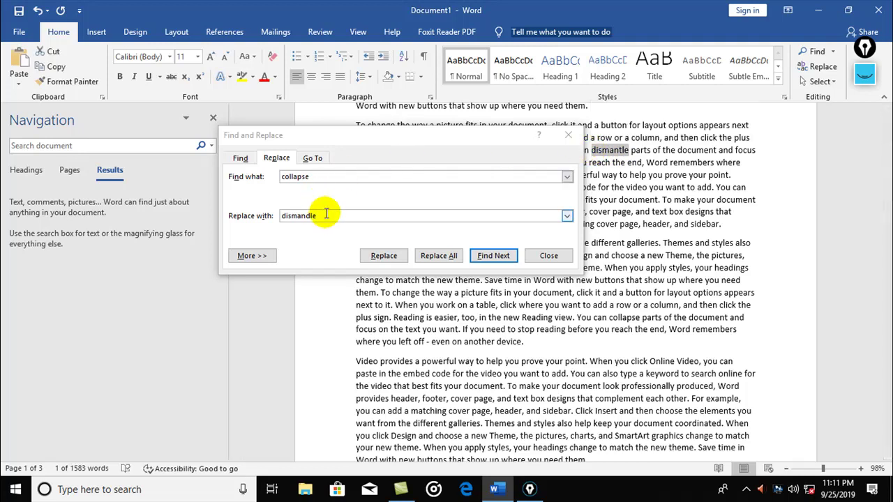
left_click(262, 218)
type("dismantle")
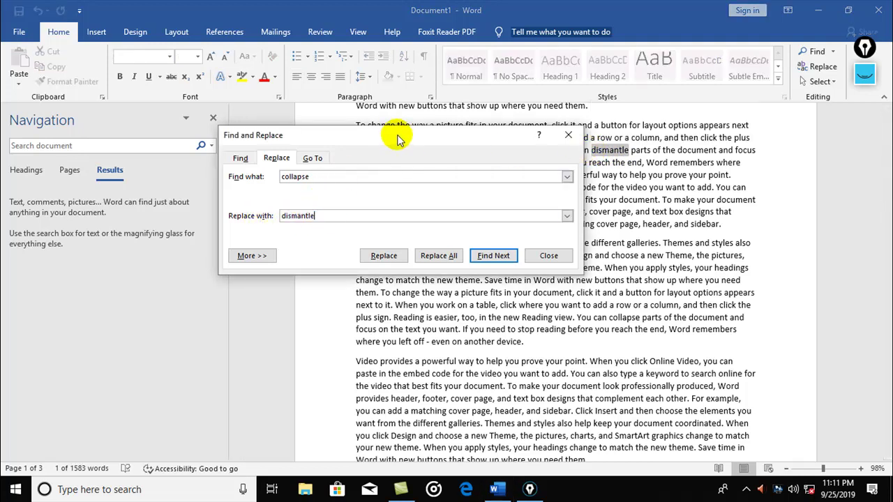
left_click_drag(399, 140, 350, 140)
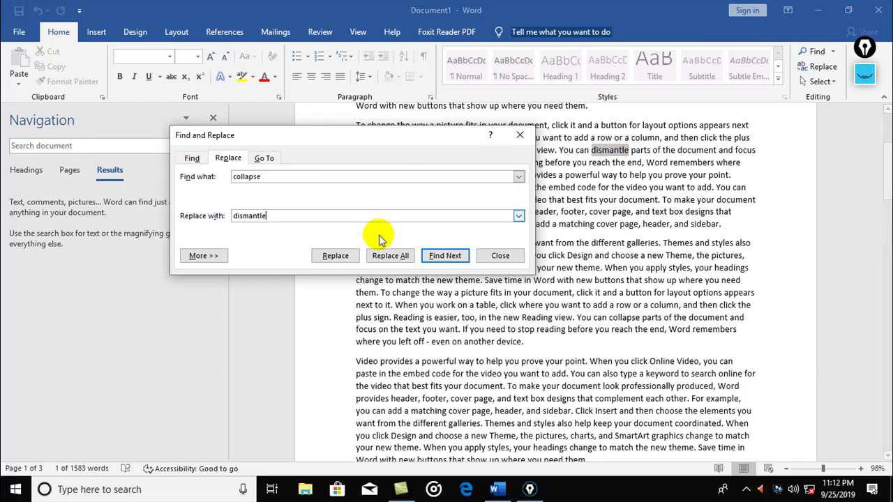
Replace the remaining five 'collapse' occurrences with 'dismantle' and dismiss the summary
left_click(379, 255)
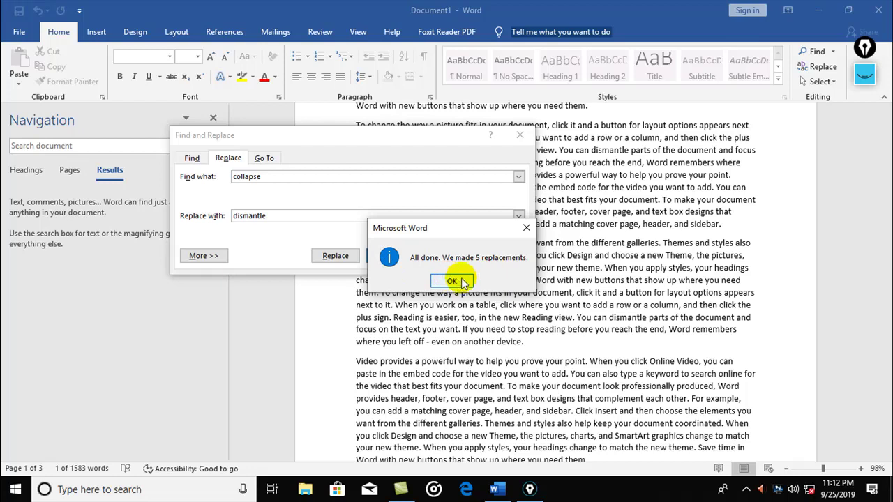
left_click_drag(446, 230, 434, 166)
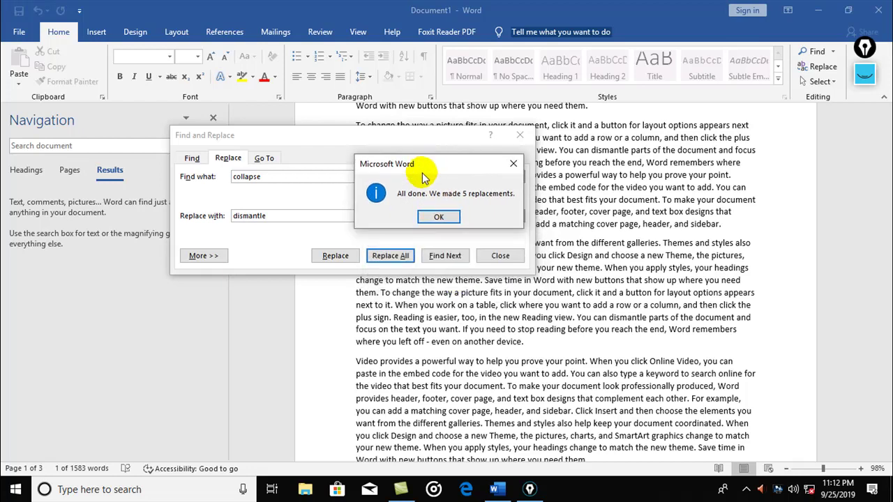
left_click(434, 219)
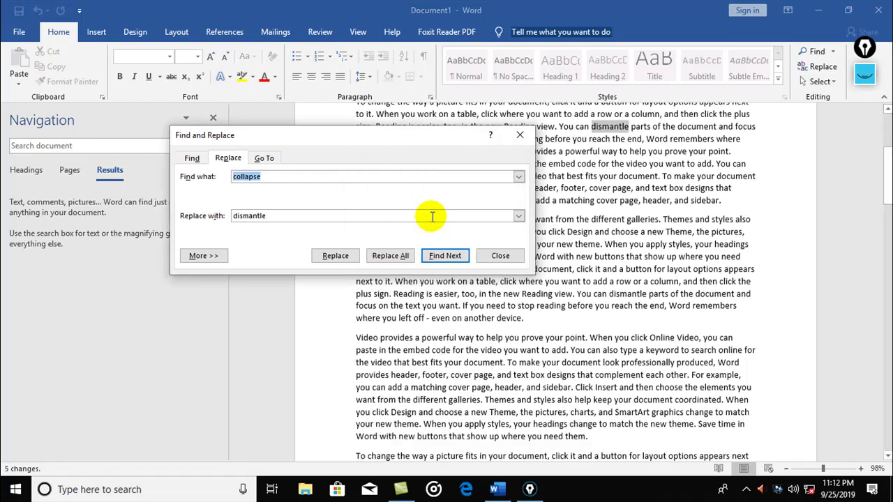
left_click(191, 158)
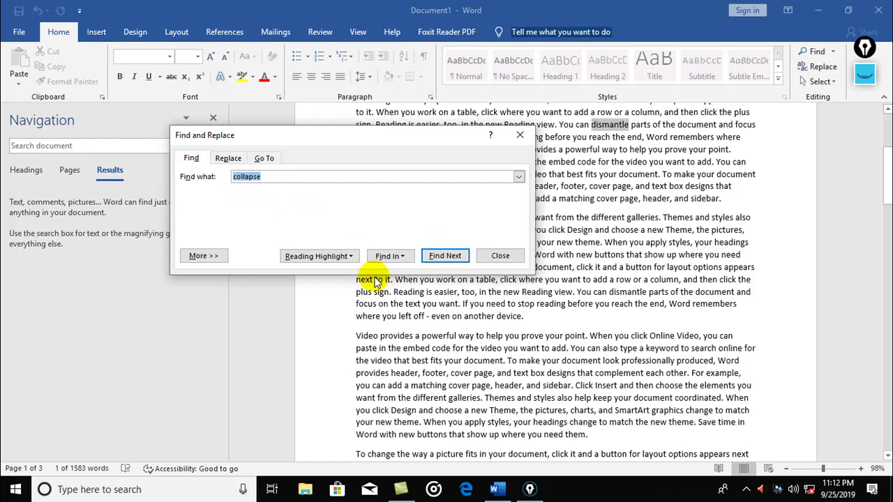
Confirm no 'collapse' remains by searching the whole document from the start
left_click(459, 264)
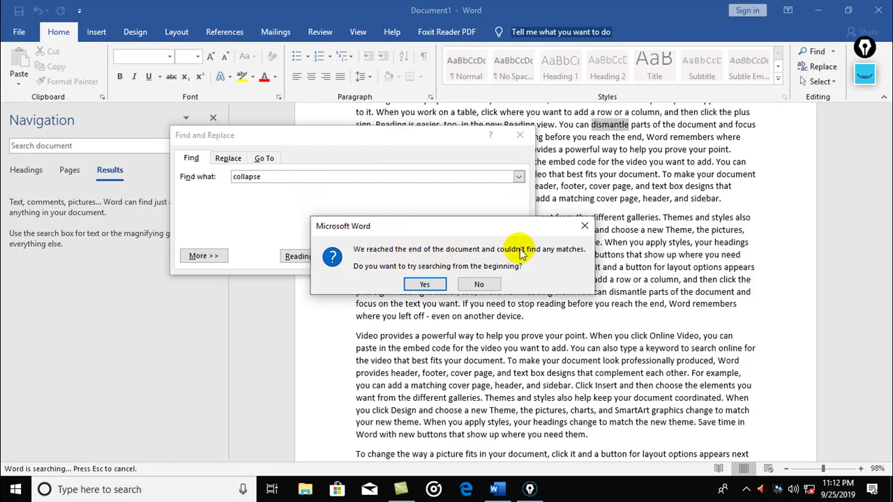
left_click(423, 285)
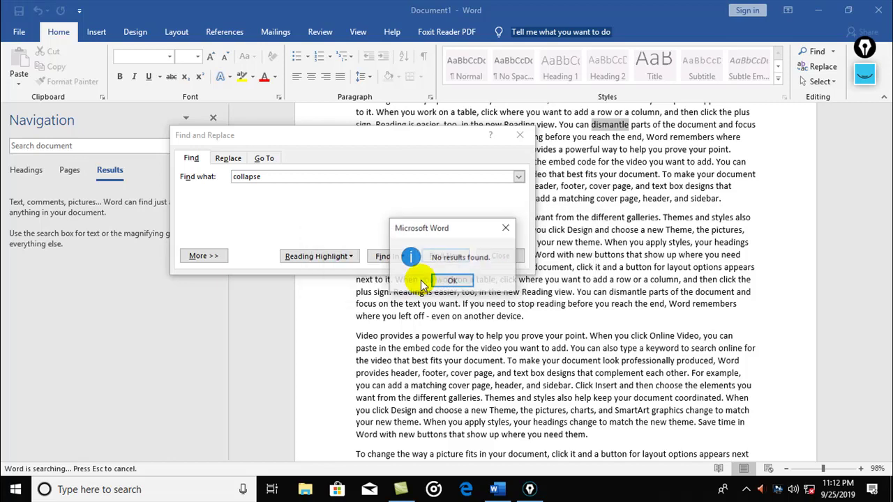
left_click(455, 284)
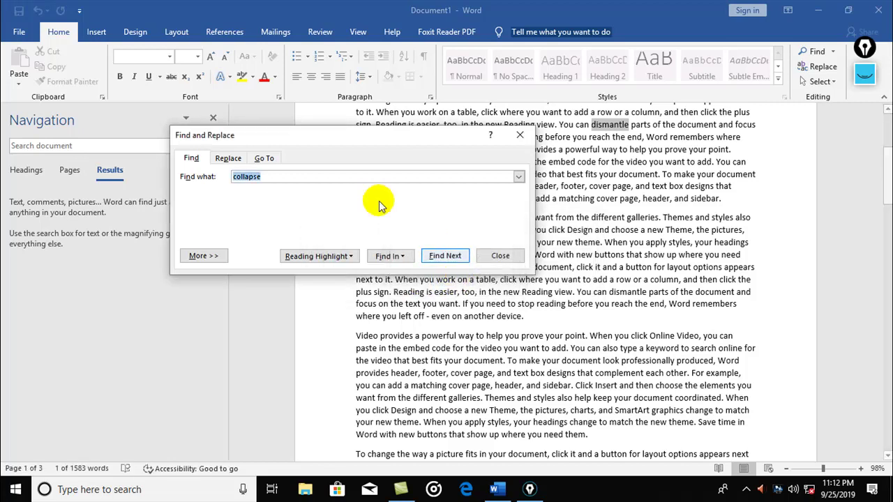
left_click(231, 162)
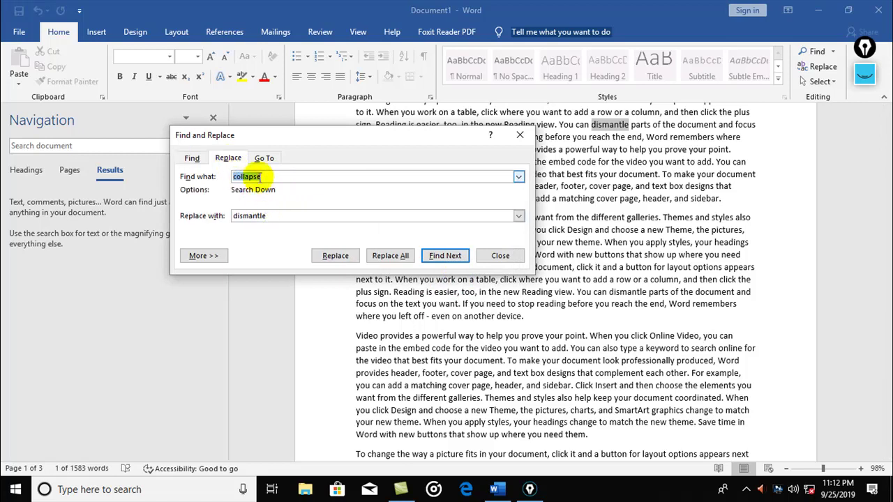
left_click(192, 158)
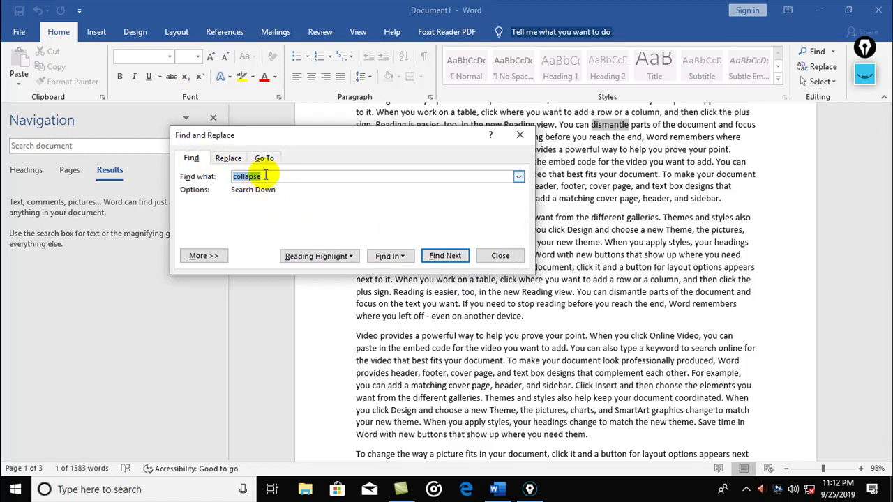
type("dismantle")
Find the six 'dismantle' matches via Find Next and the Navigation pane
left_click(457, 258)
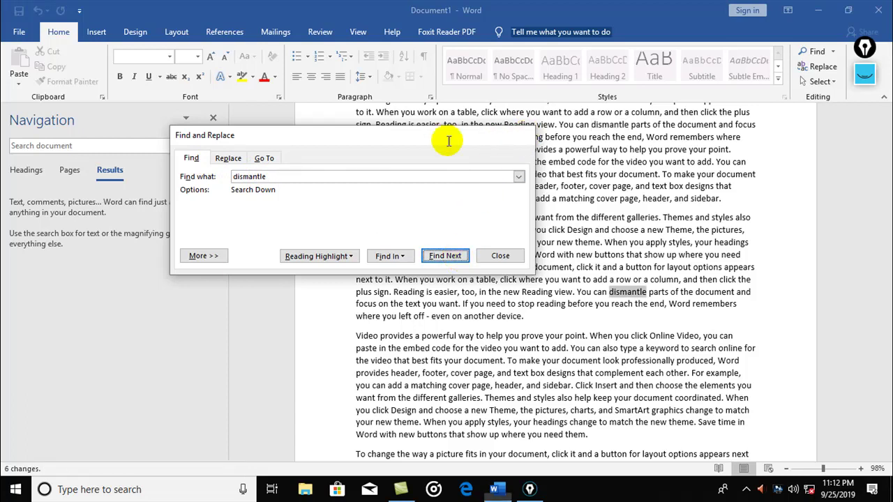
left_click(520, 135)
left_click(86, 146)
type("dismantle")
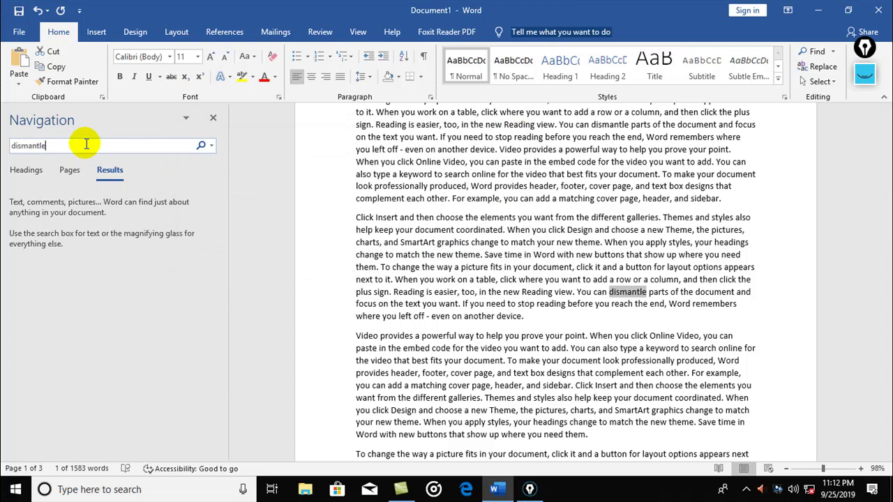
key("Return")
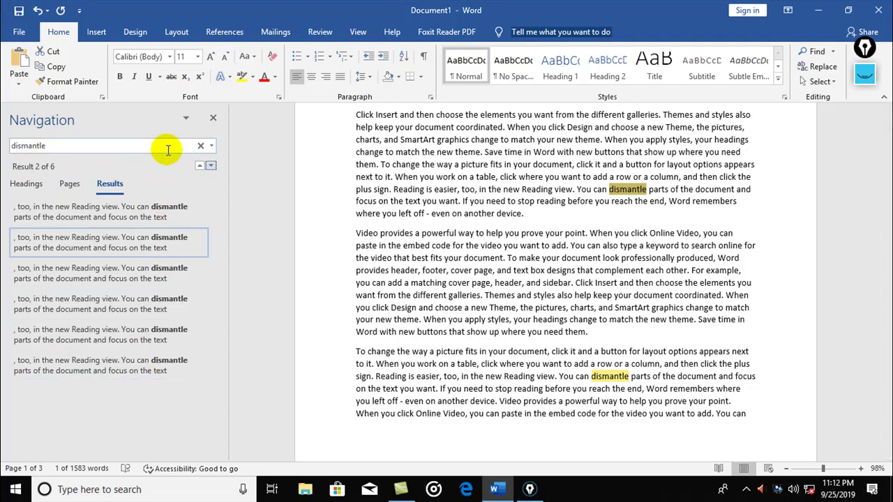
left_click(490, 248)
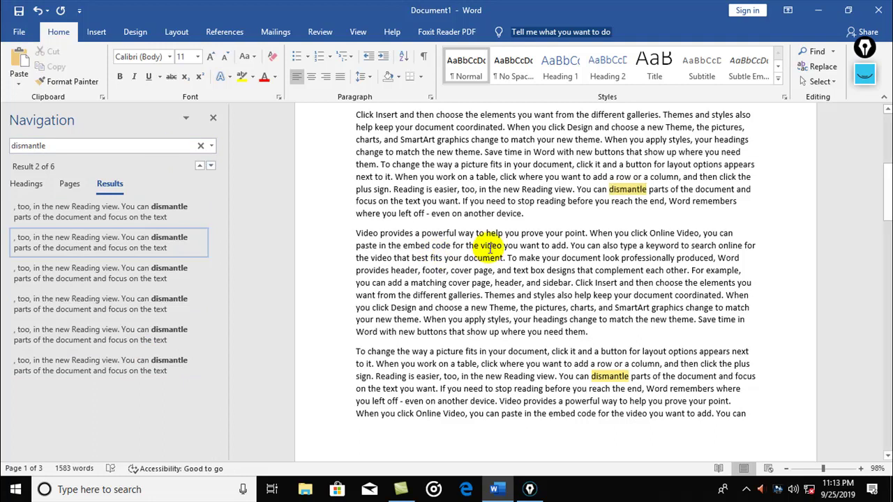
key("ctrl+h")
left_click_drag(275, 91, 318, 156)
Replace all six 'dismantle' with 'collapse', then close Find and Replace and the Navigation pane
left_click(222, 172)
left_click(258, 172)
key("Tab")
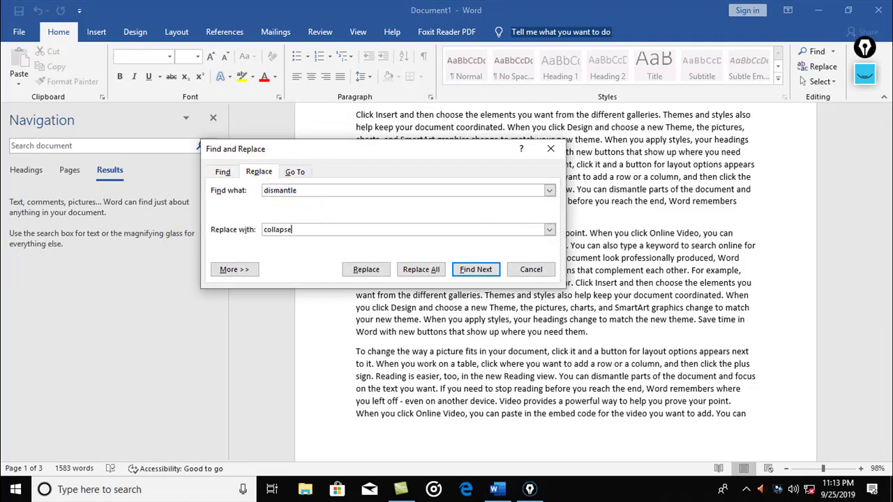
left_click(421, 270)
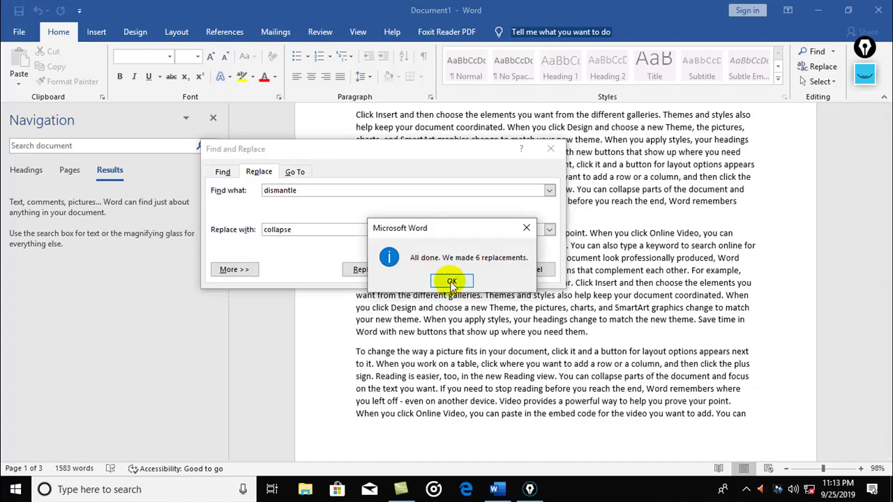
left_click(451, 282)
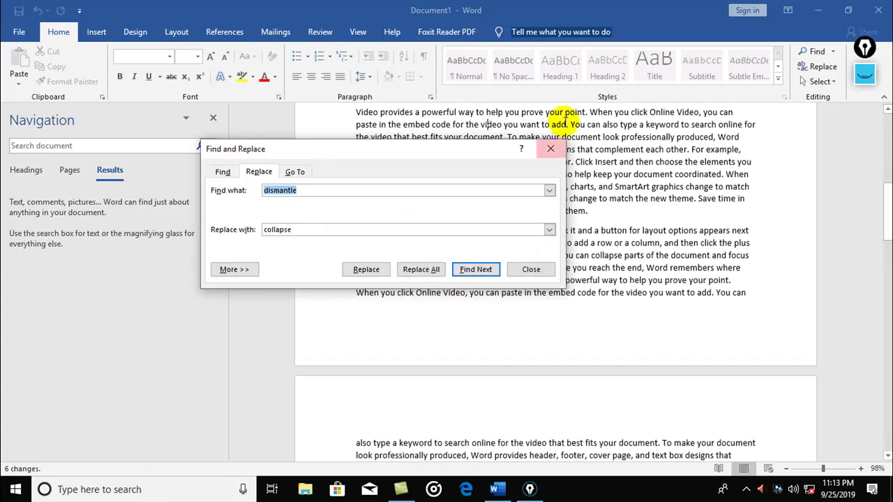
left_click(551, 149)
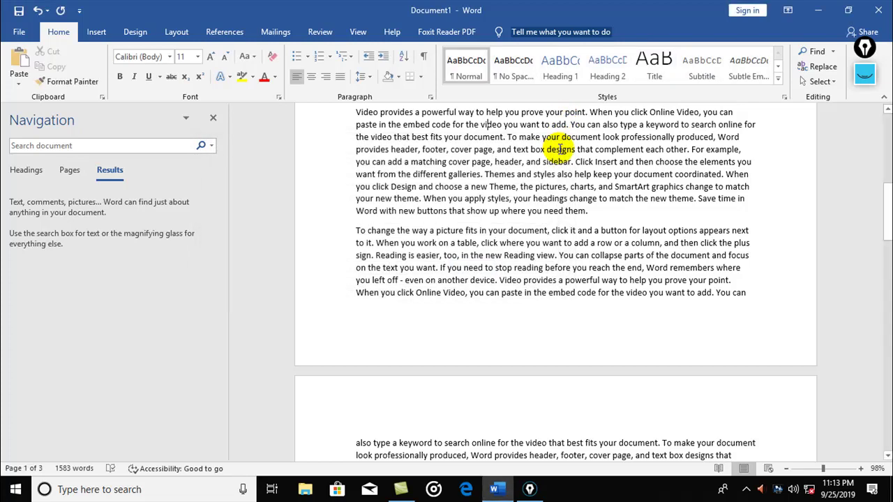
left_click(212, 117)
scroll(410, 217, "down", 4)
Use Go To (Ctrl+G) to jump to page 3 of the document
scroll(410, 217, "up", 4)
scroll(411, 210, "up", 2)
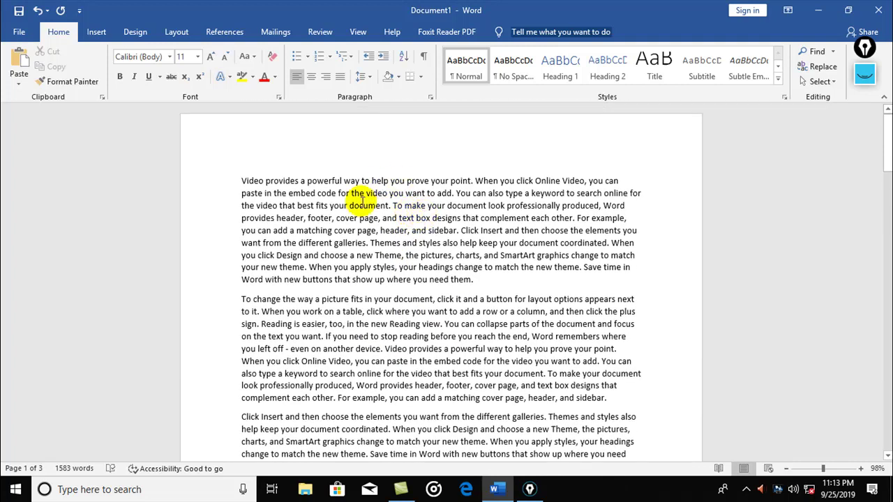
scroll(363, 199, "down", 2)
key("ctrl+g")
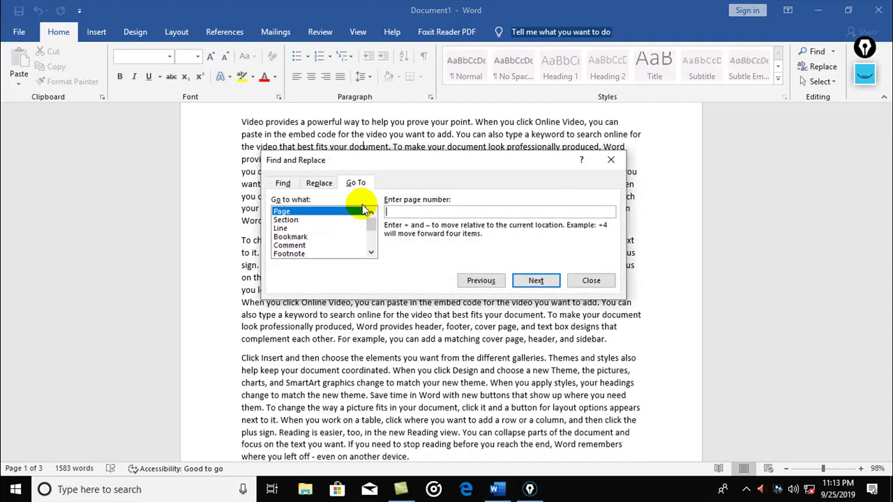
left_click(612, 163)
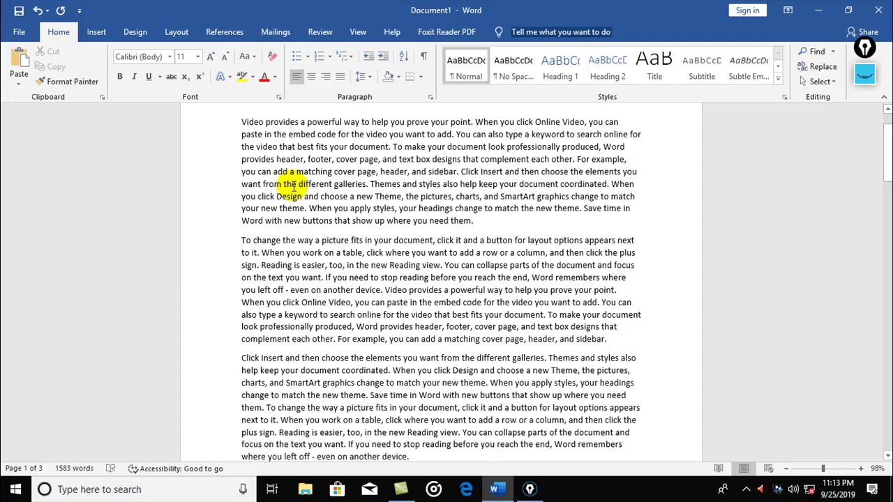
key("ctrl+g")
left_click_drag(477, 26, 495, 162)
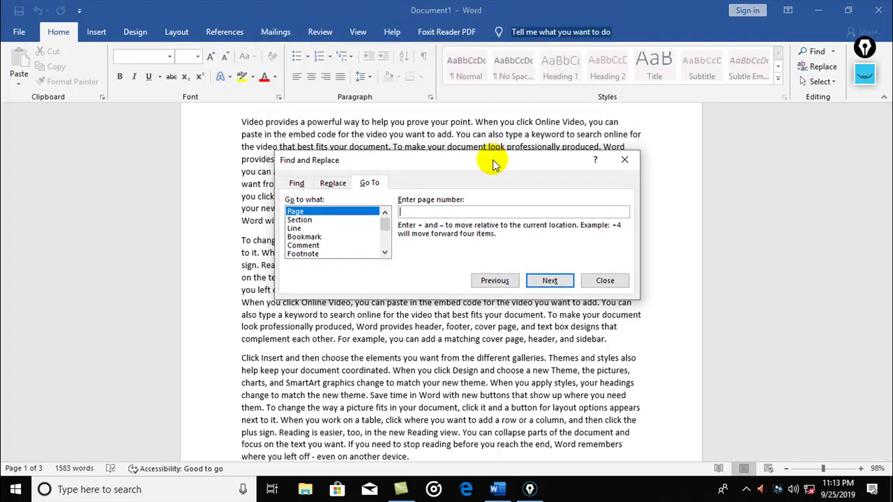
left_click(335, 183)
left_click(374, 183)
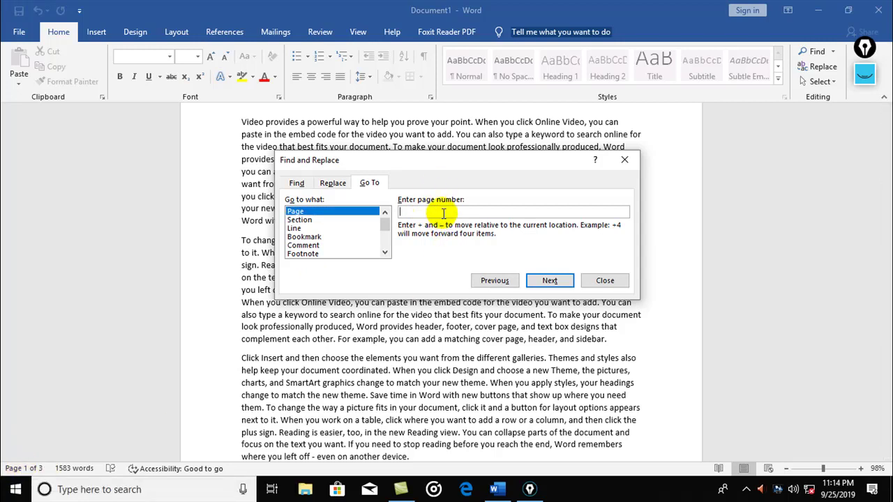
type("3")
left_click(544, 281)
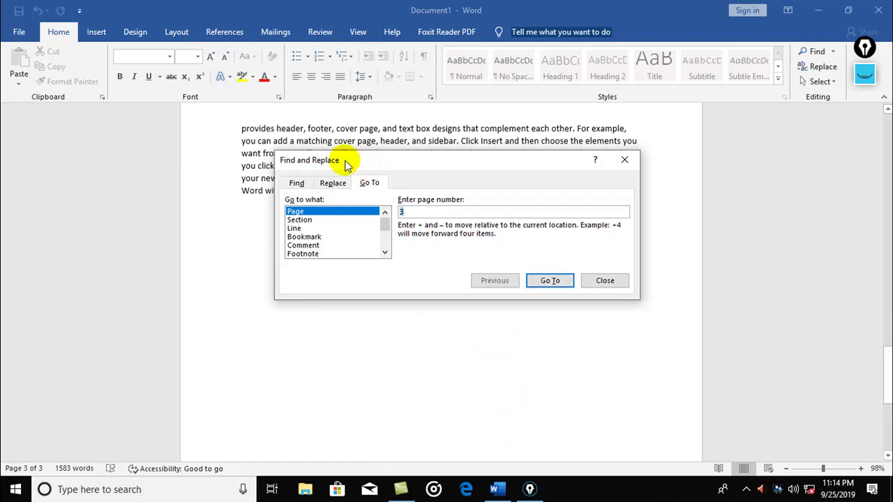
Jump to line 3 and then line 25 using Go To's Line target
left_click(296, 228)
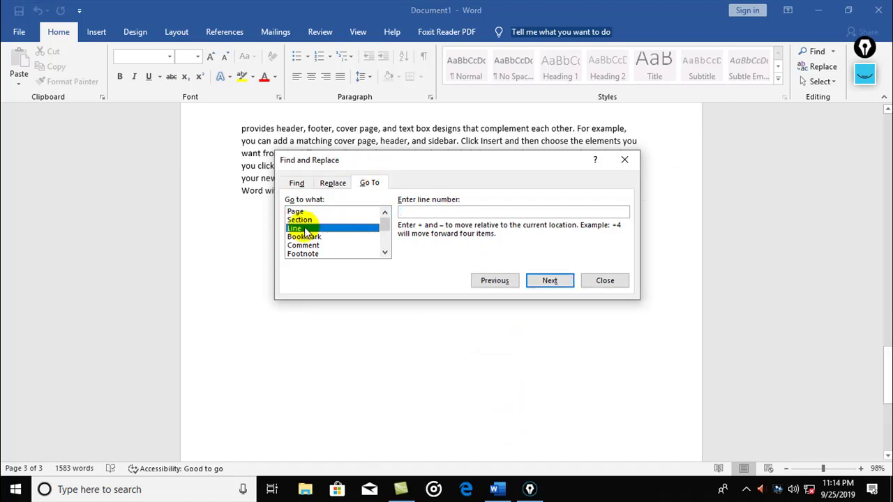
left_click(429, 211)
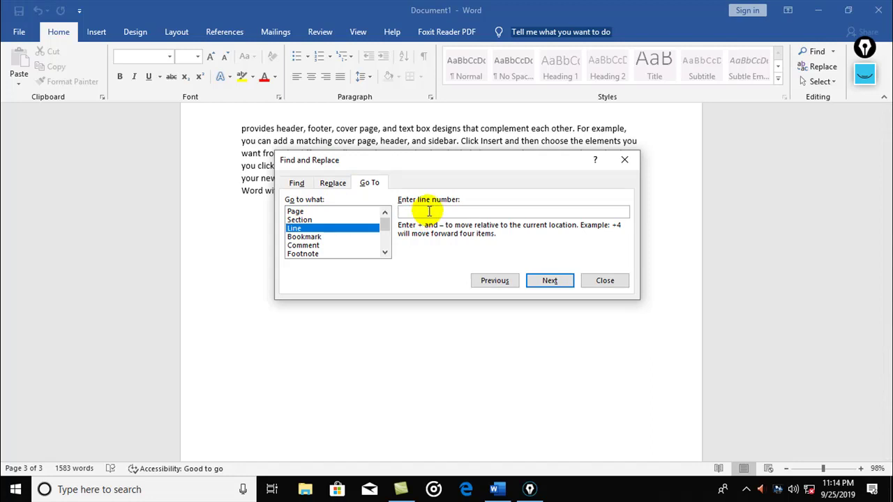
type("3")
left_click(545, 286)
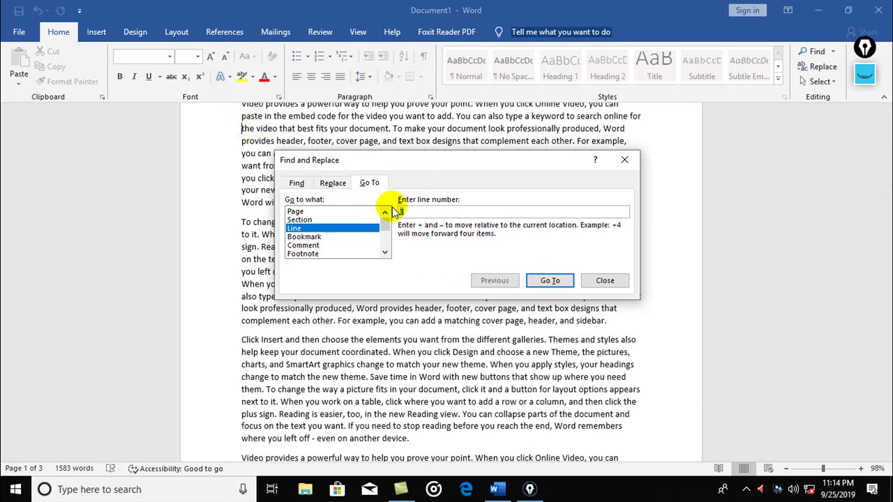
type("25")
left_click(548, 281)
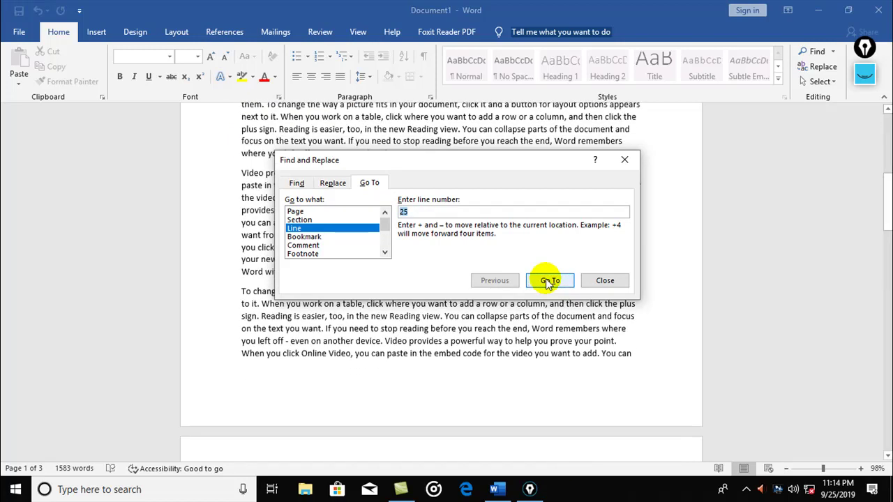
Browse the Bookmark, Comment, Footnote and Endnote targets, then close Find and Replace
left_click(303, 237)
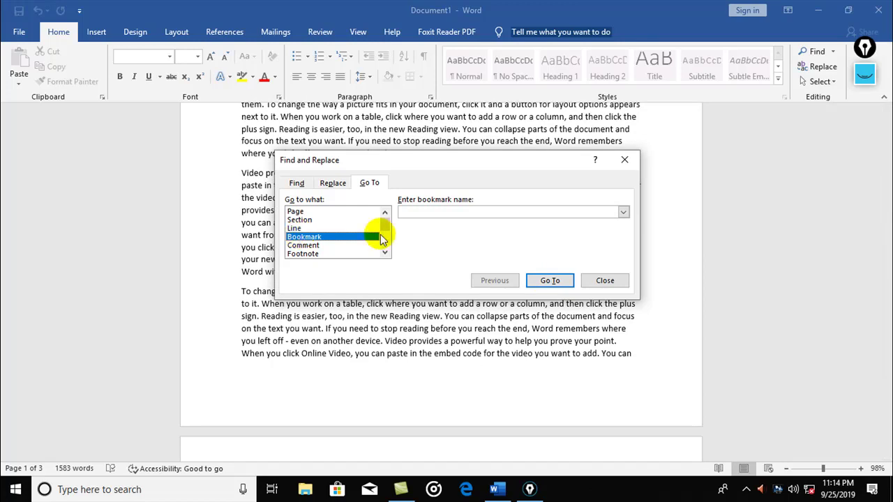
left_click(623, 212)
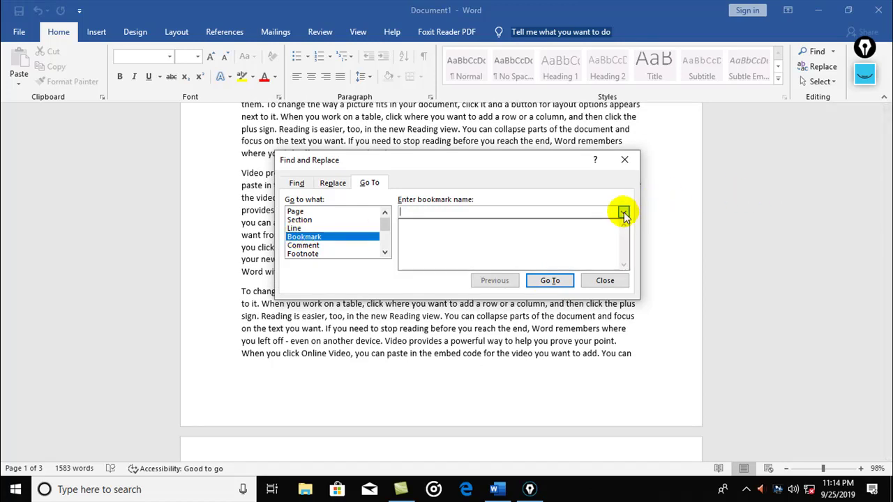
left_click(624, 212)
left_click(305, 246)
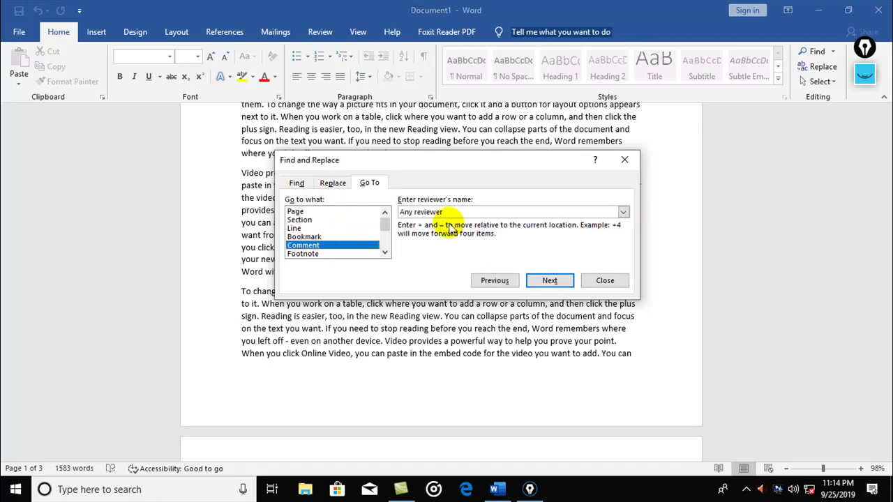
left_click(300, 254)
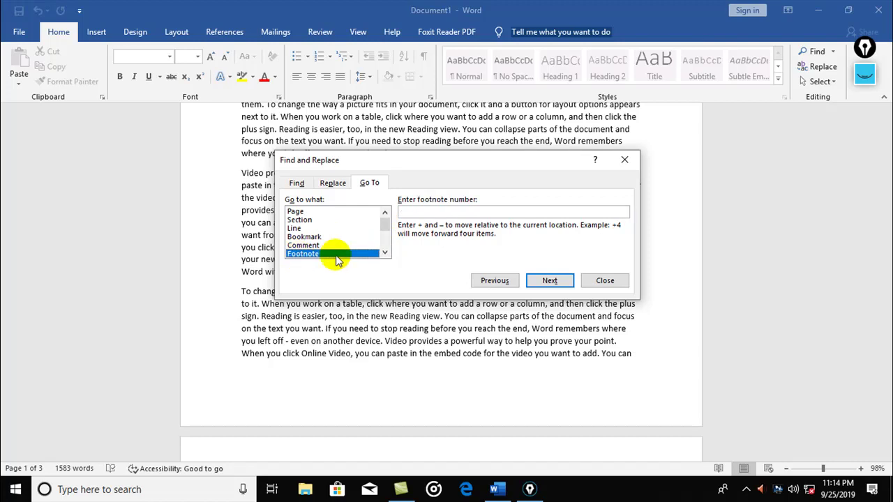
left_click(384, 253)
left_click(384, 252)
left_click(314, 237)
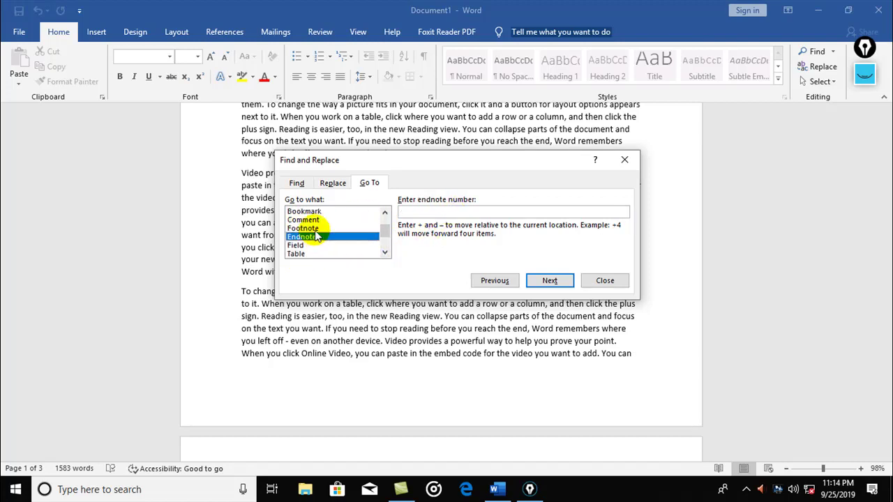
left_click(311, 229)
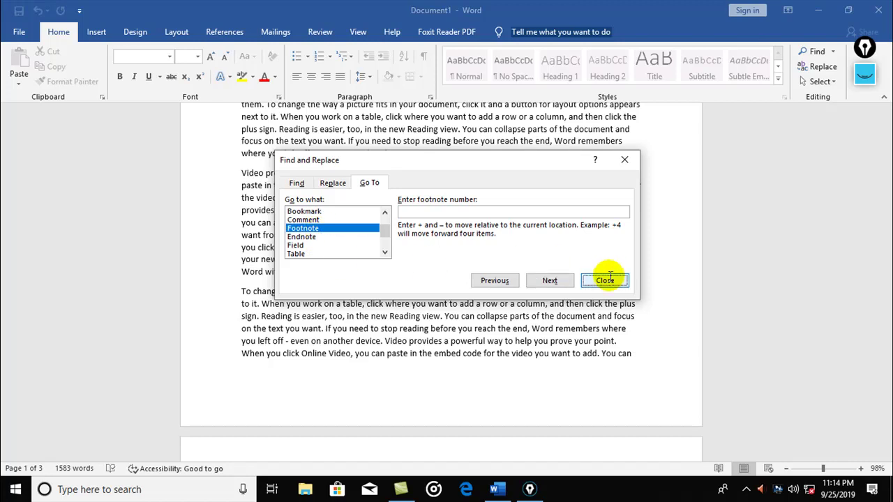
left_click(605, 281)
scroll(495, 230, "up", 3)
scroll(454, 227, "up", 3)
Select 'Video' in the first paragraph and browse the Insert, Design and Layout tabs before References
scroll(433, 223, "up", 3)
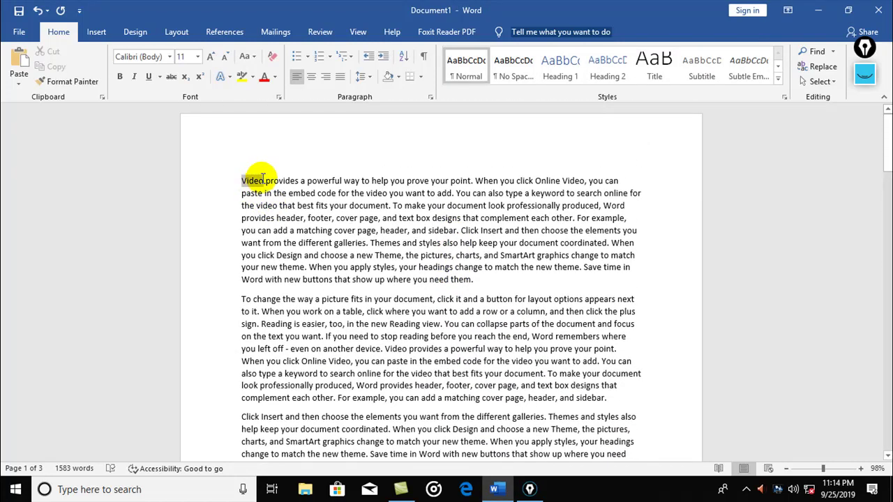
left_click_drag(262, 178, 264, 180)
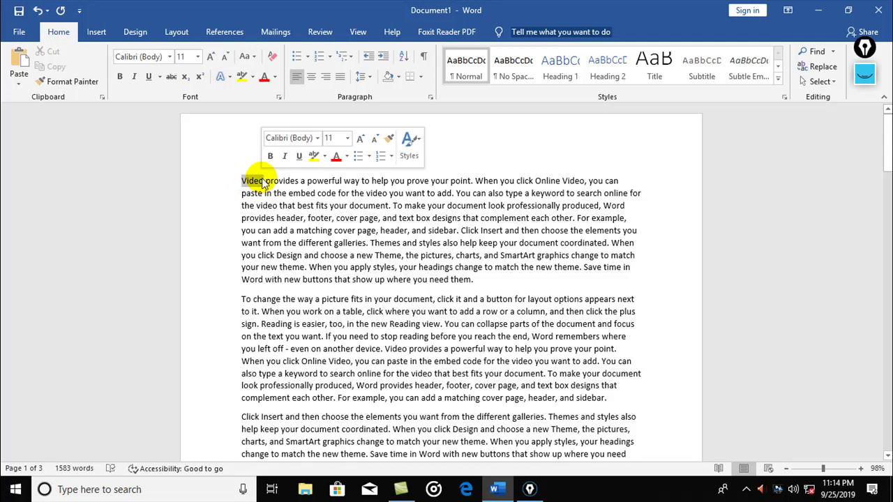
left_click(87, 35)
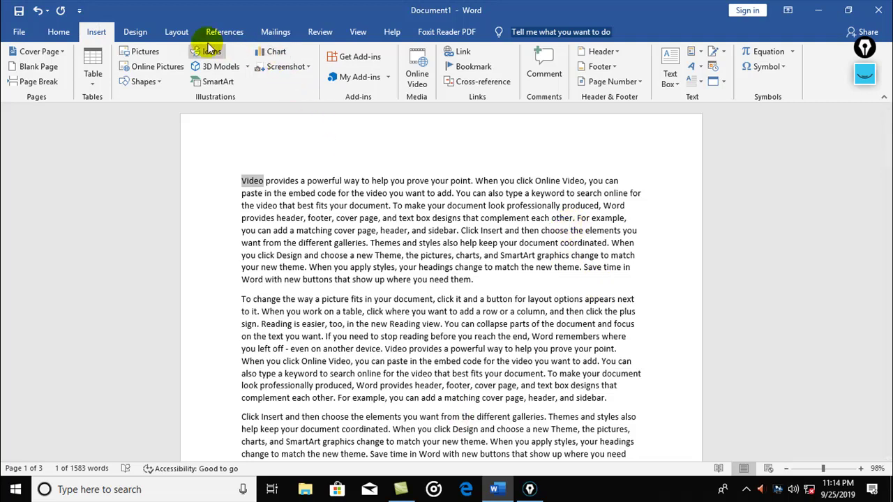
left_click(141, 34)
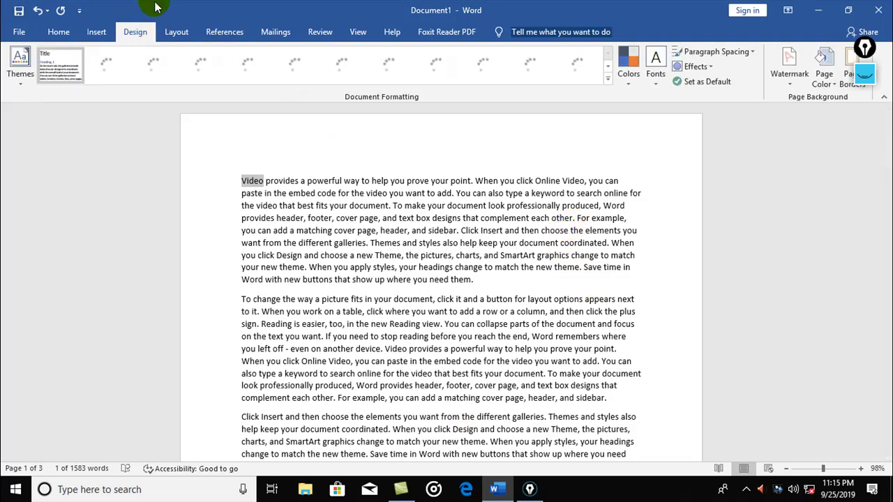
left_click(177, 32)
left_click(225, 32)
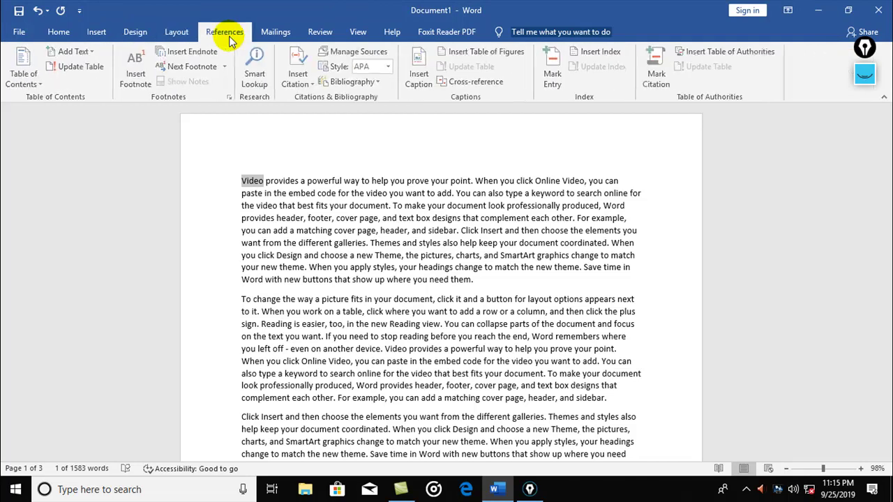
Scroll through the document, then reselect 'Video' and insert a footnote on it
left_click(181, 72)
scroll(202, 349, "down", 2)
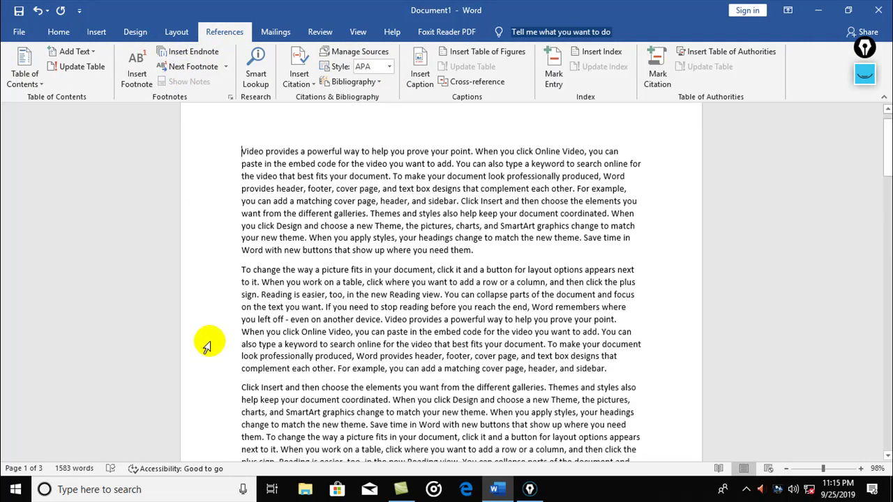
scroll(206, 353, "down", 5)
scroll(212, 368, "down", 5)
scroll(212, 369, "down", 5)
scroll(213, 369, "down", 5)
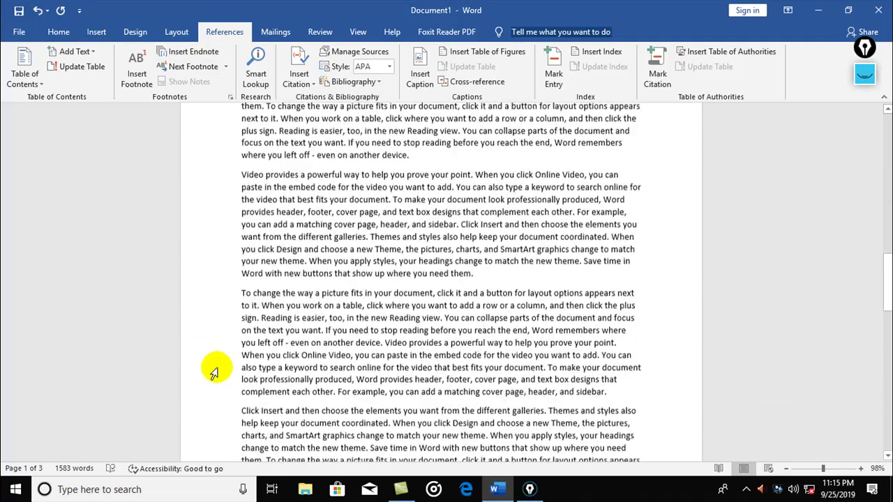
scroll(213, 370, "down", 5)
scroll(215, 372, "down", 2)
scroll(215, 371, "up", 5)
scroll(215, 371, "up", 5)
scroll(215, 372, "up", 5)
scroll(215, 372, "up", 5)
scroll(214, 369, "up", 3)
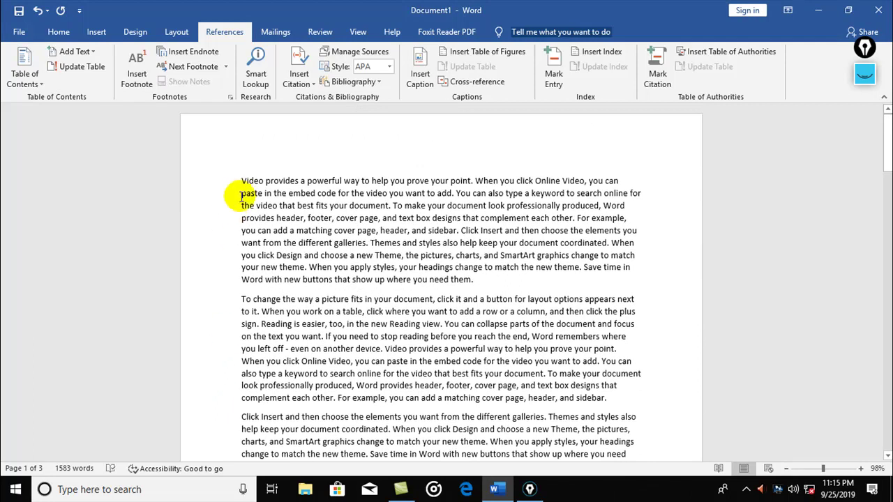
left_click_drag(253, 181, 264, 181)
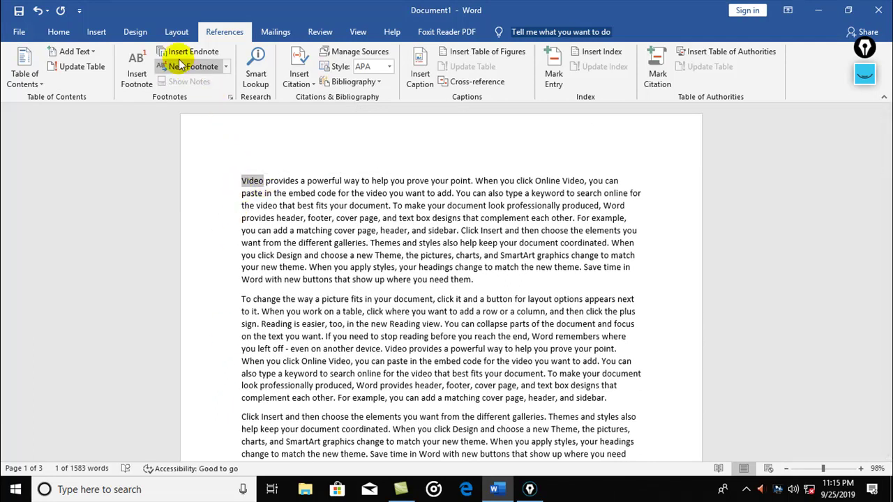
left_click(134, 66)
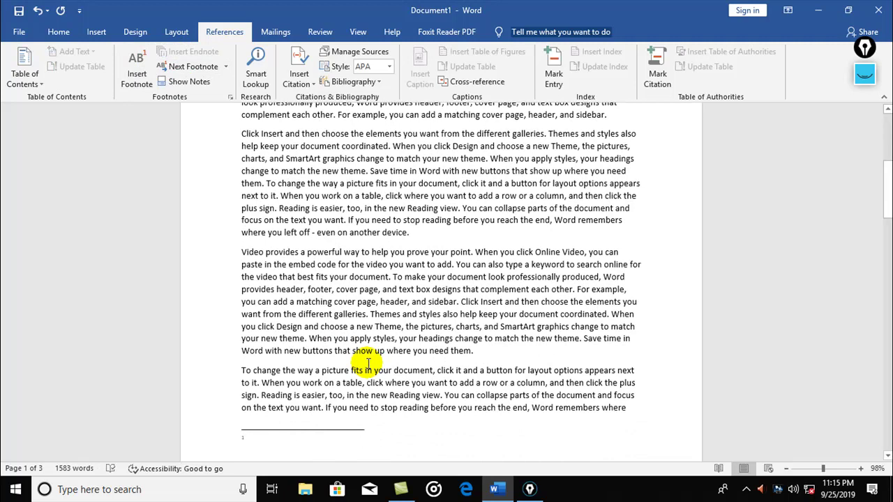
Enter 'Means motion images' as footnote 1's text and return to the body text
type("mean")
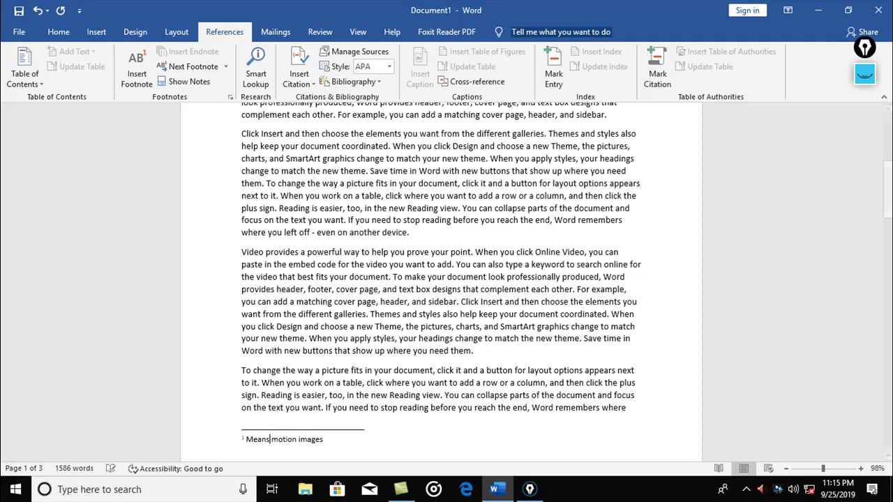
left_click(293, 373)
scroll(291, 370, "down", 4)
scroll(292, 370, "up", 3)
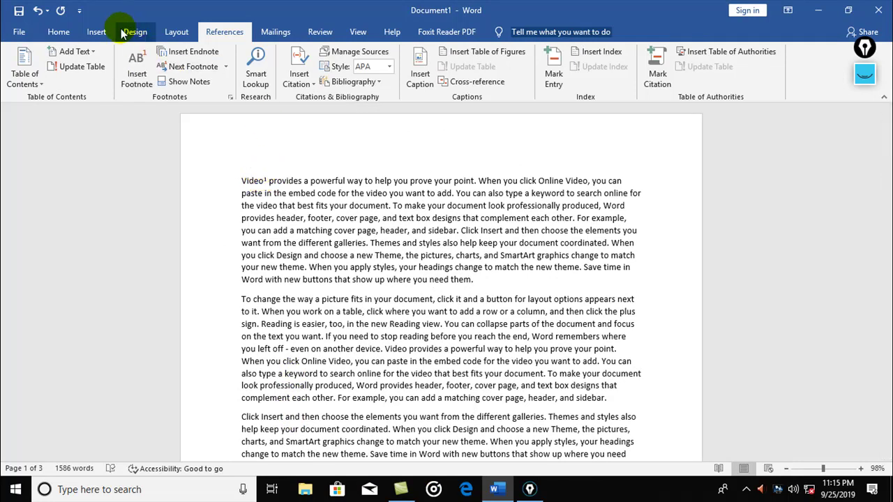
Use Go To (Ctrl+G) with the Footnote target to jump to footnote 1
key("ctrl+g")
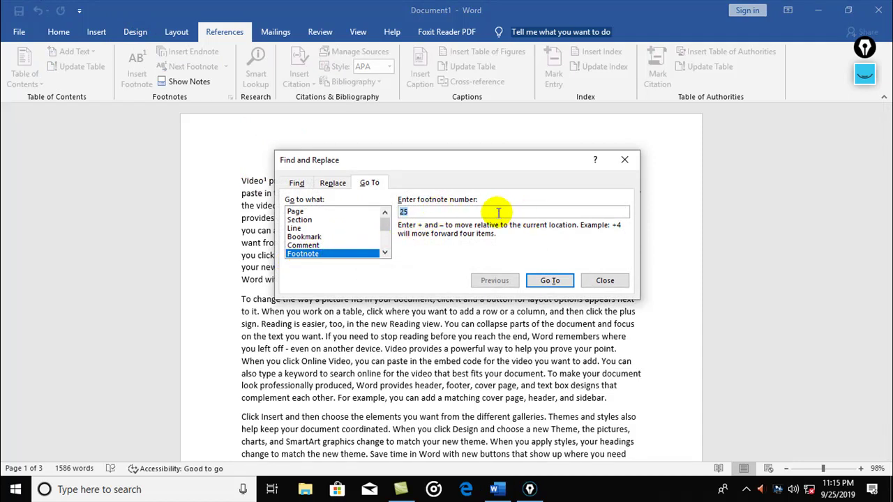
key("BackSpace")
left_click(307, 246)
left_click(315, 256)
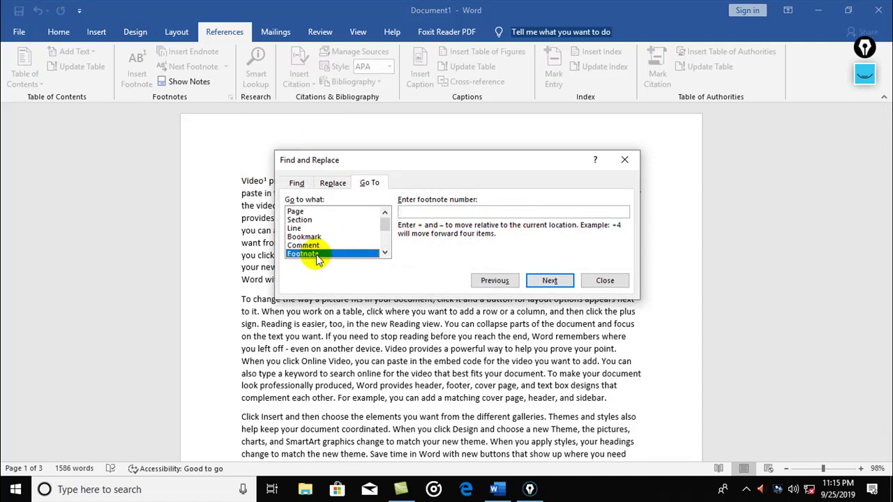
left_click(451, 210)
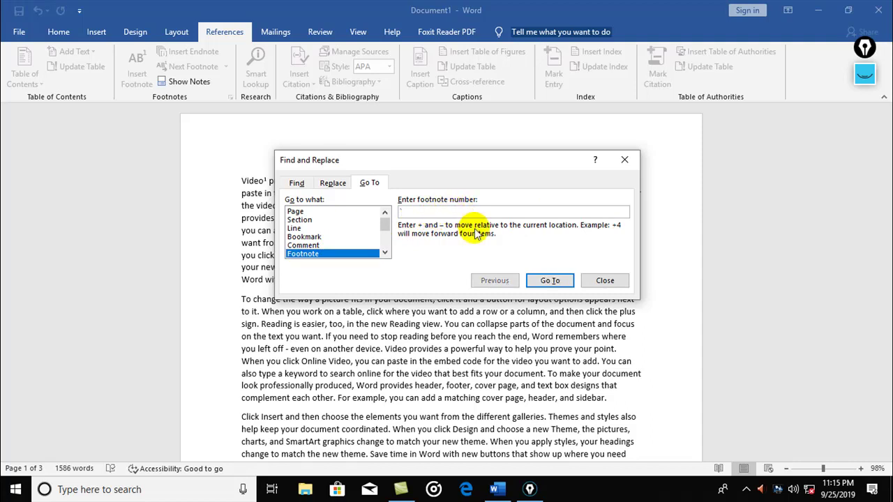
type("1")
left_click(550, 280)
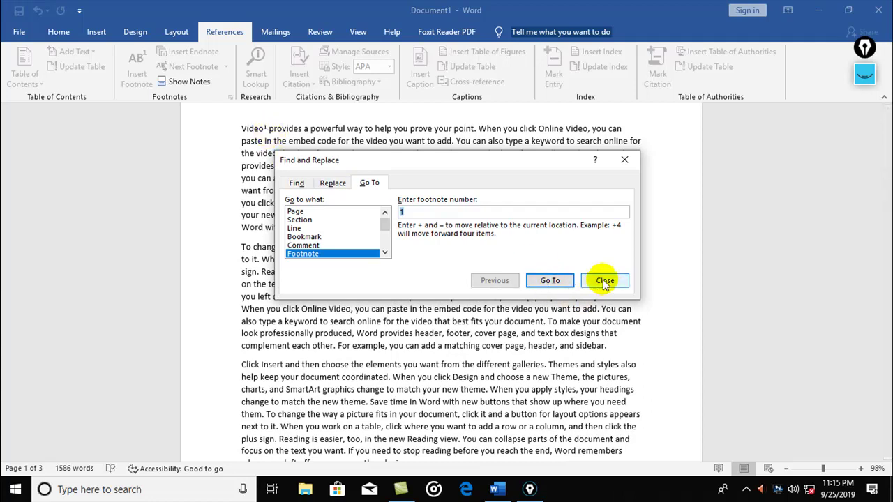
Look through the Find, Replace and Go To tabs, then close the Find and Replace dialog
left_click(297, 183)
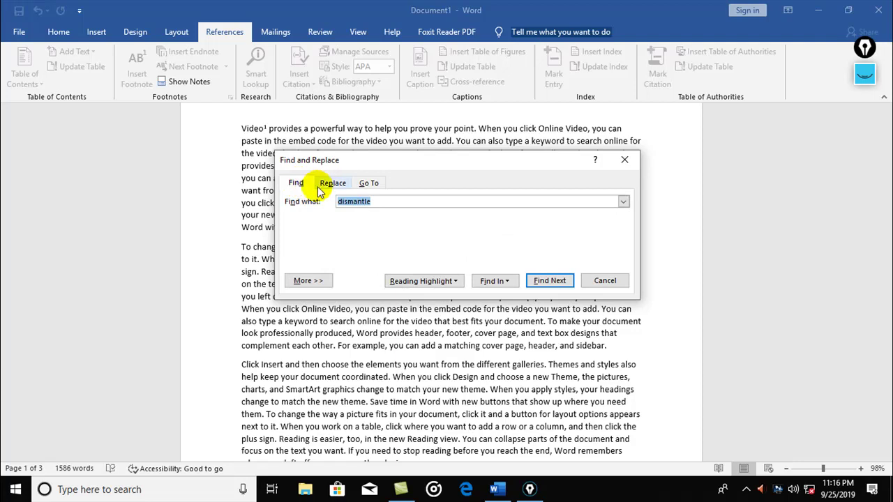
left_click(333, 183)
left_click(369, 182)
left_click(297, 183)
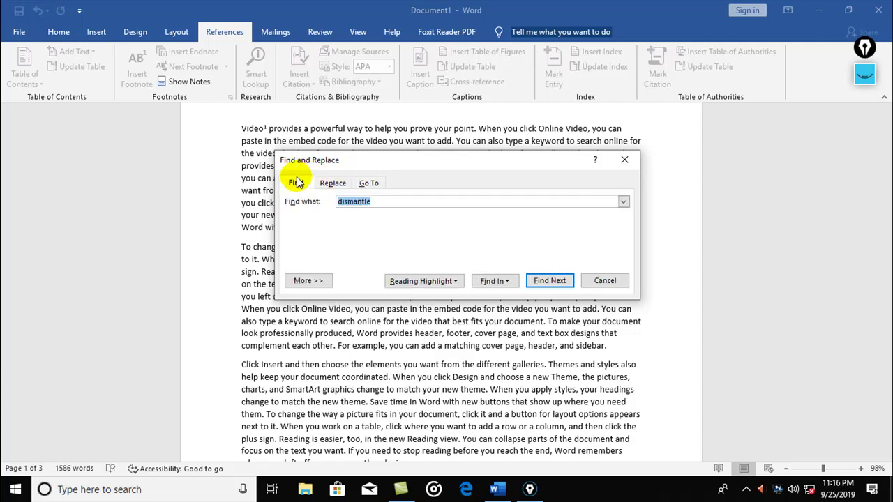
left_click(332, 183)
left_click(370, 183)
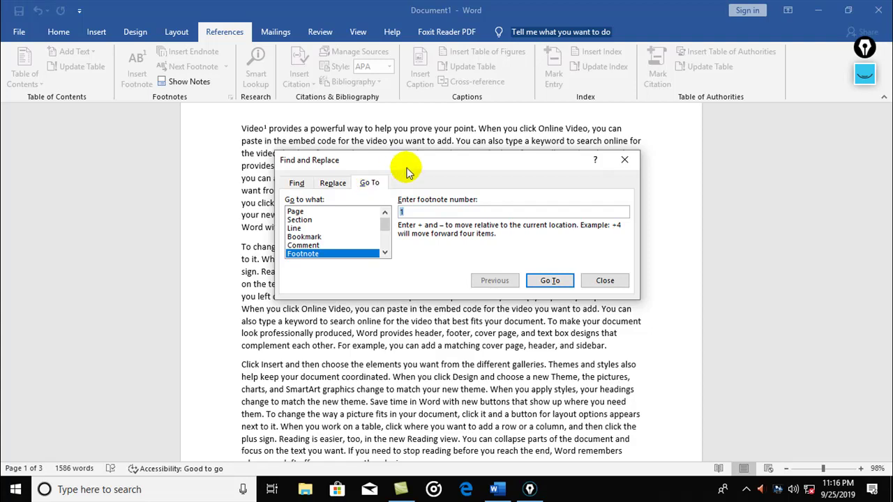
left_click(605, 281)
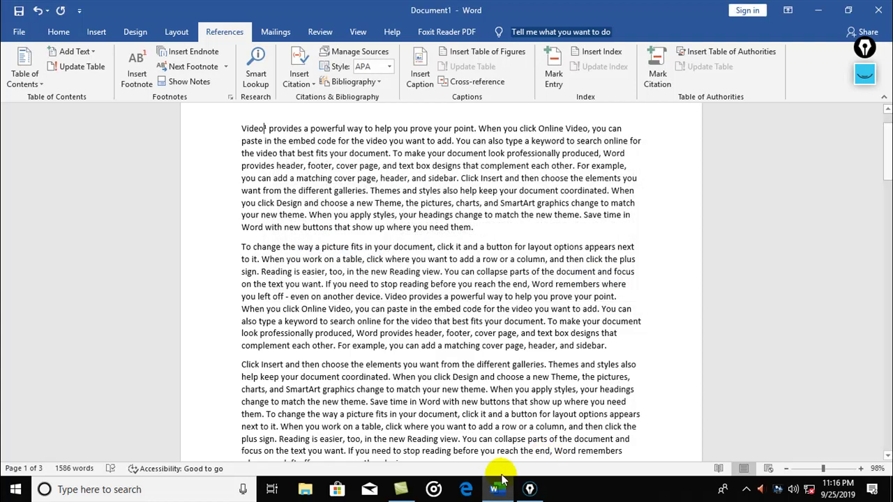